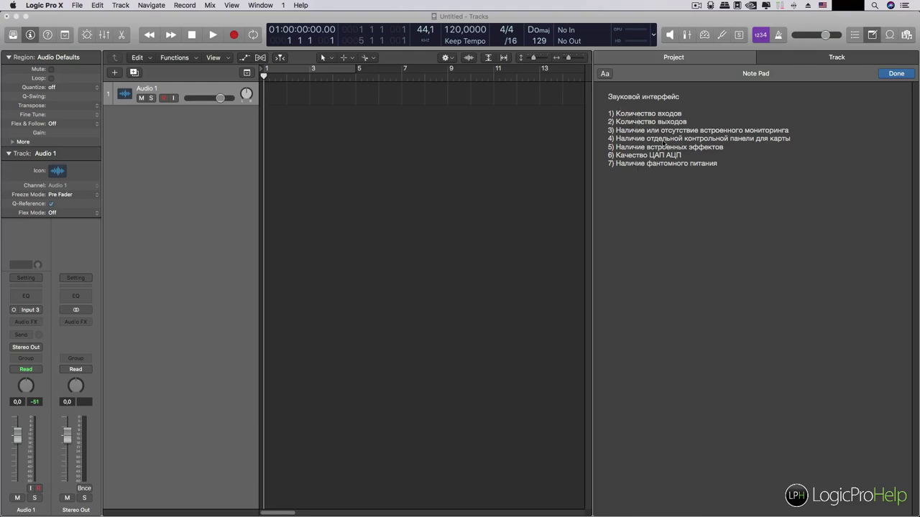
# Switch to Safari, browse the external sound card image results and open the preview of the Behringer UMC204HD.
pyautogui.click(740, 168)
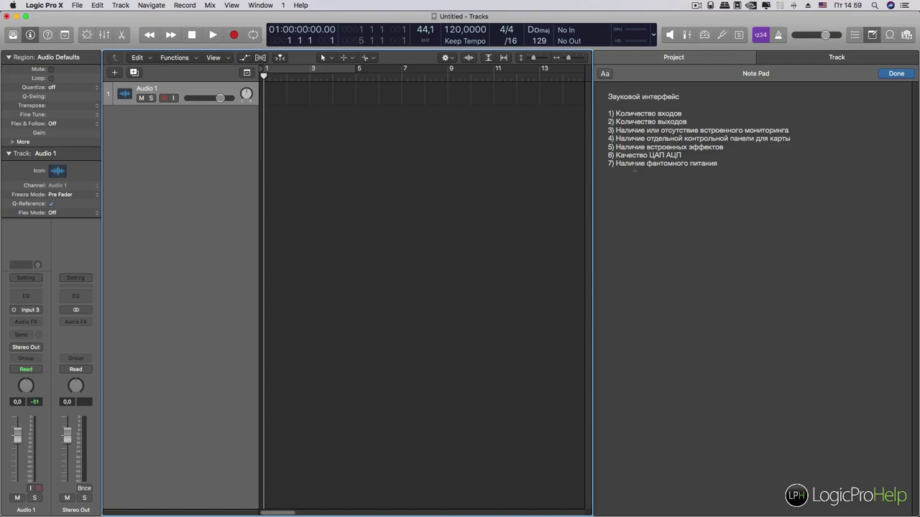
pyautogui.press('super+Tab')
pyautogui.scroll(-5, 303, 297)
pyautogui.scroll(-10, 302, 297)
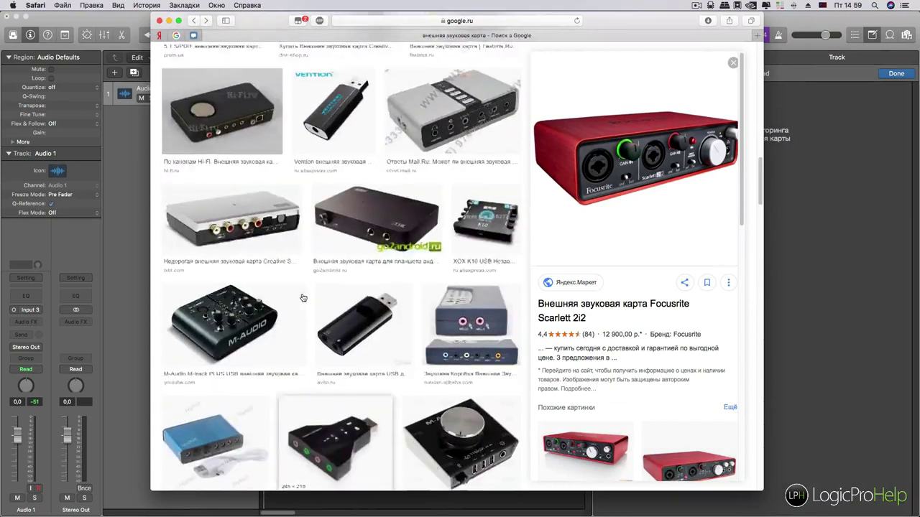
pyautogui.scroll(-5, 303, 297)
pyautogui.scroll(5, 425, 279)
pyautogui.scroll(1, 425, 280)
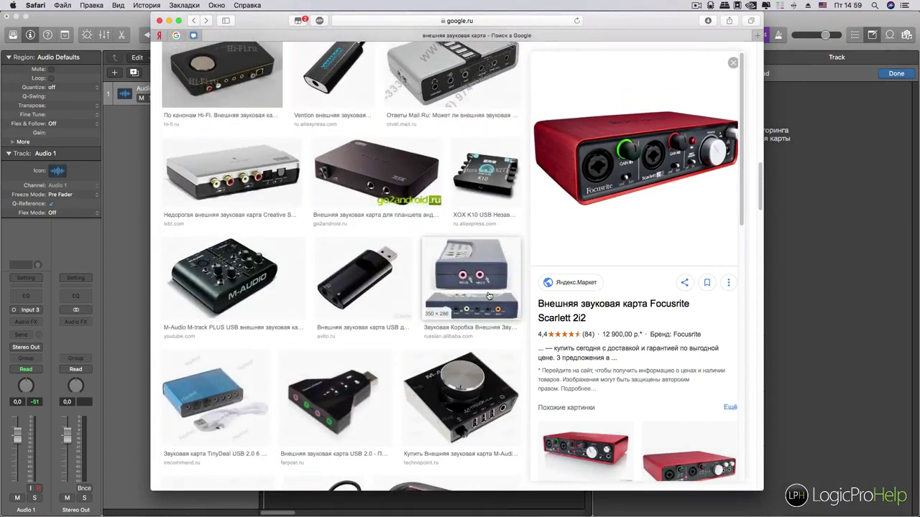
pyautogui.scroll(-5, 460, 317)
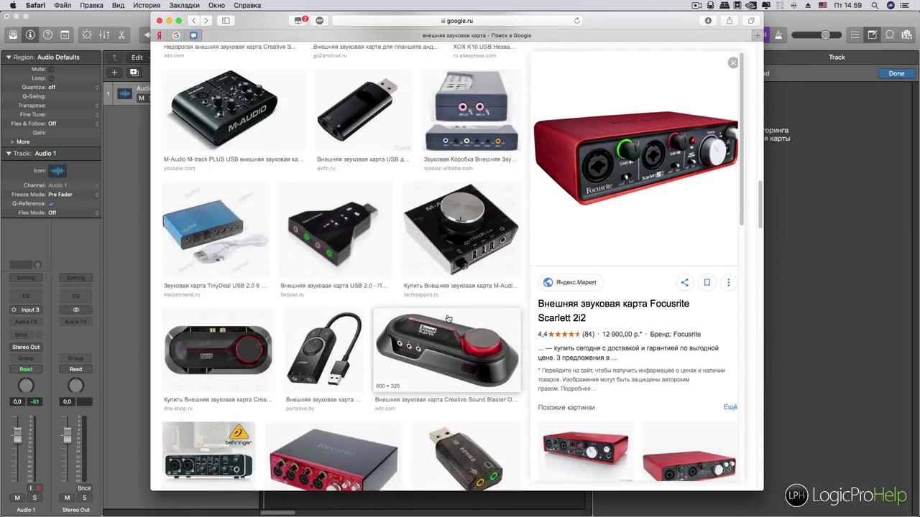
pyautogui.scroll(-6, 355, 352)
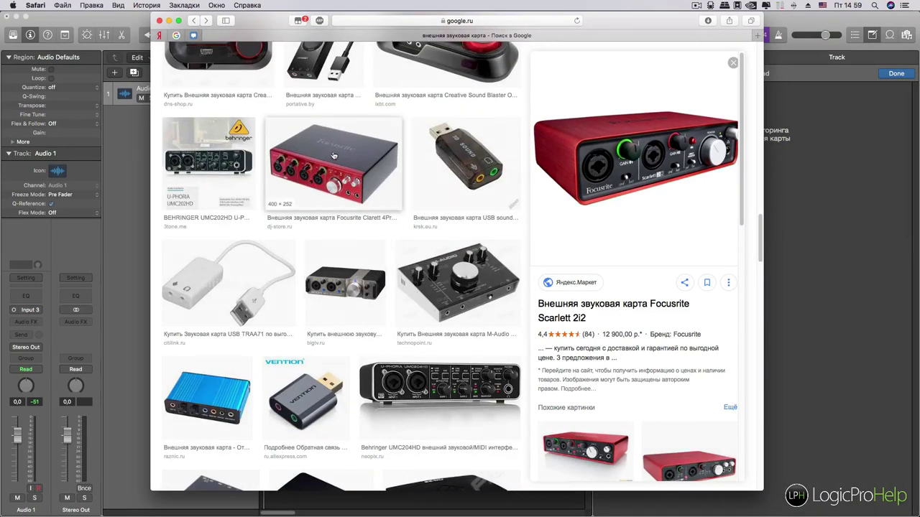
pyautogui.scroll(-3, 321, 319)
pyautogui.click(434, 259)
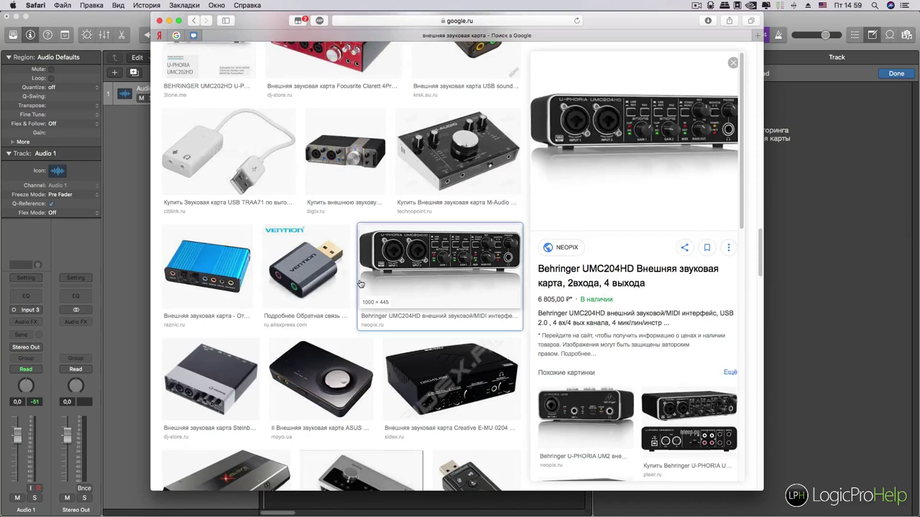
# Browse further through the sound card images and open the preview of the Focusrite iTrack Solo.
pyautogui.scroll(-4, 352, 280)
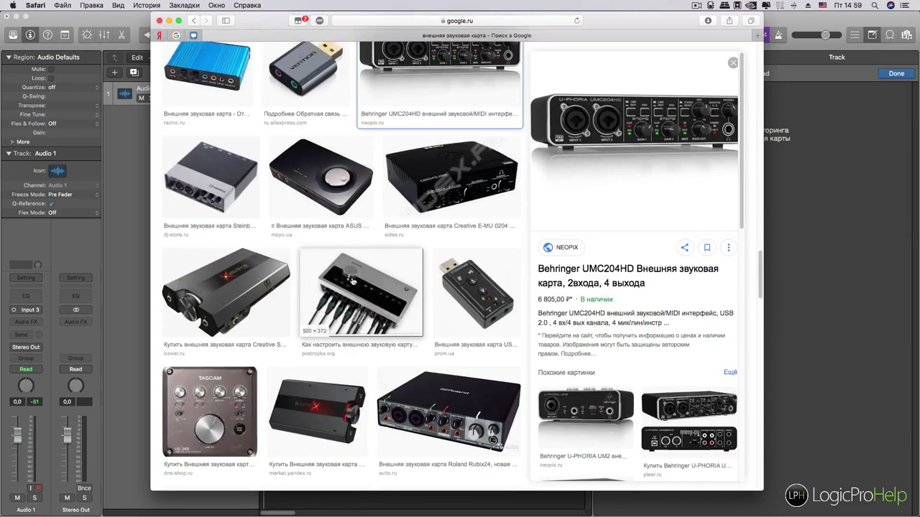
pyautogui.scroll(-1, 355, 280)
pyautogui.scroll(-3, 356, 280)
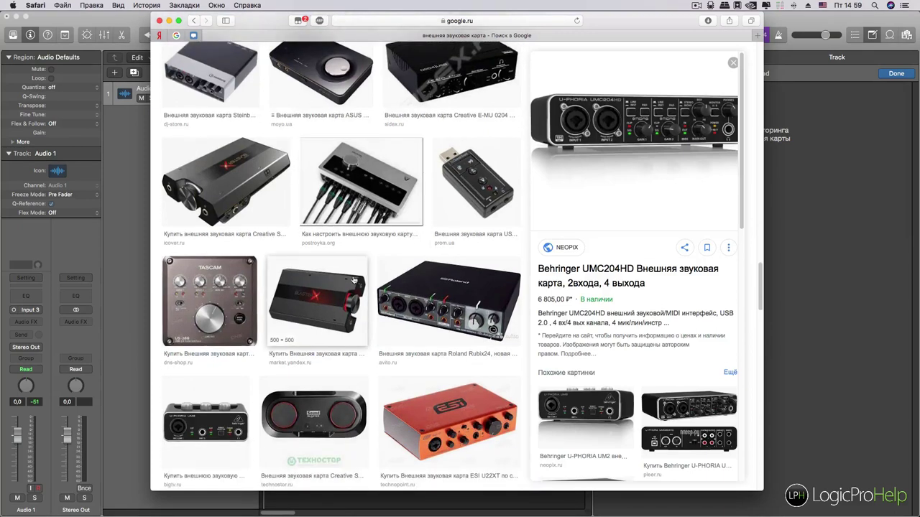
pyautogui.scroll(-7, 354, 281)
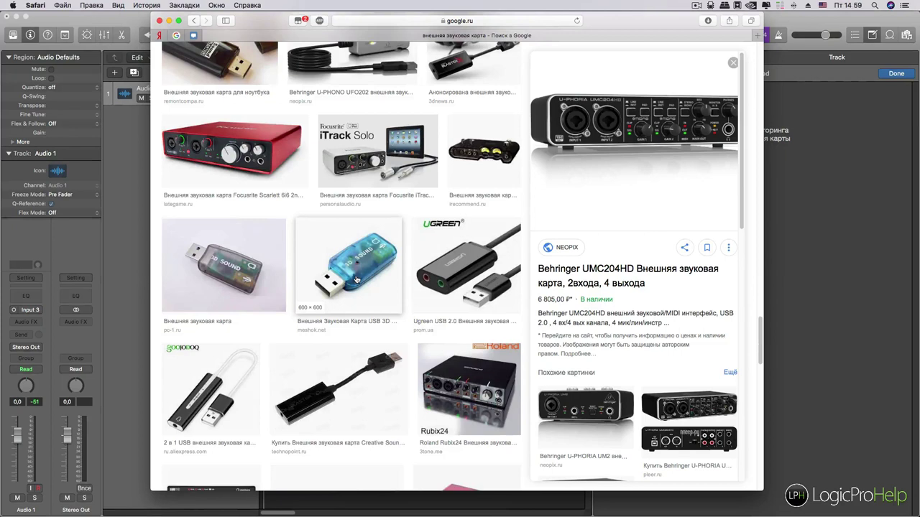
pyautogui.click(380, 163)
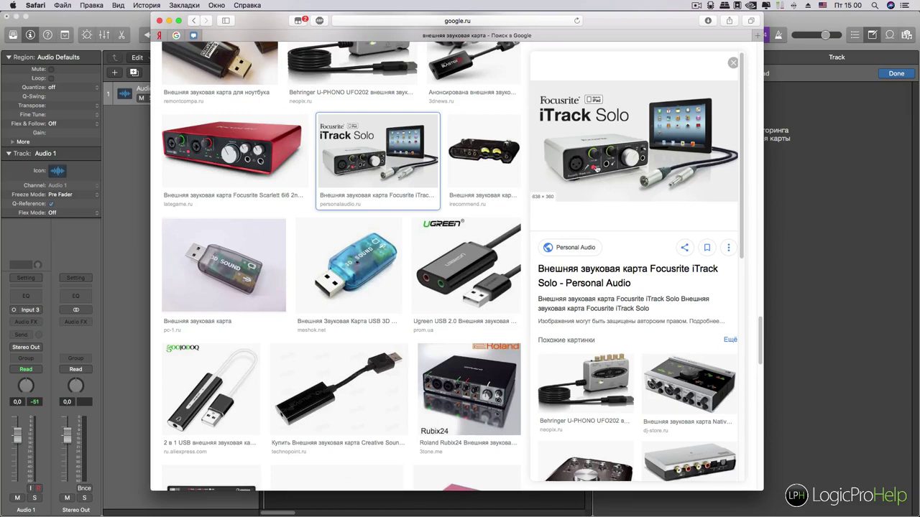
# Find the Focusrite Scarlett 2i4 2nd Gen among the sound card images and open its preview.
pyautogui.scroll(-3, 381, 322)
pyautogui.scroll(-7, 381, 322)
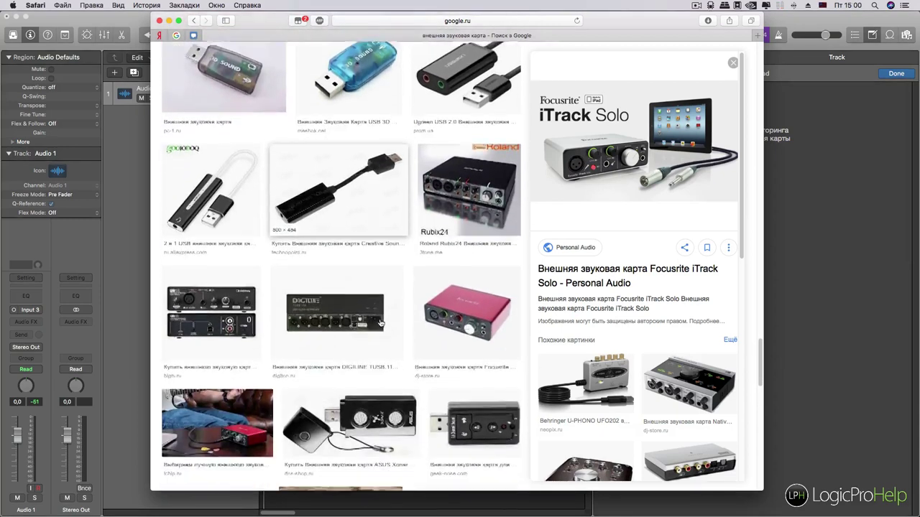
pyautogui.scroll(-7, 381, 323)
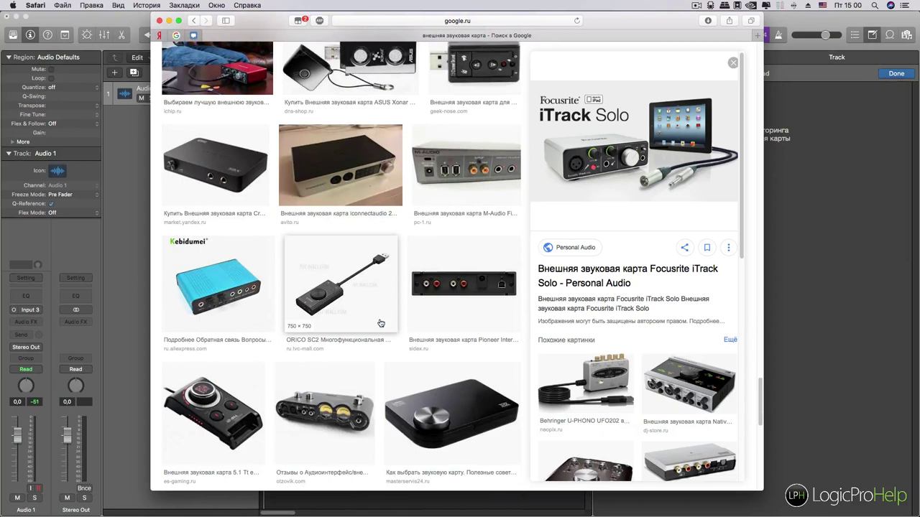
pyautogui.scroll(-7, 380, 323)
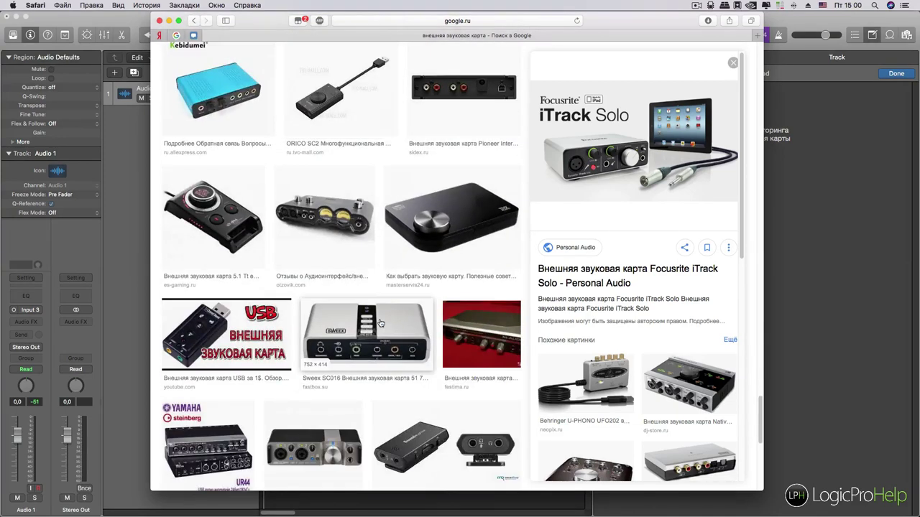
pyautogui.scroll(-5, 381, 322)
pyautogui.scroll(-5, 380, 323)
pyautogui.scroll(5, 381, 323)
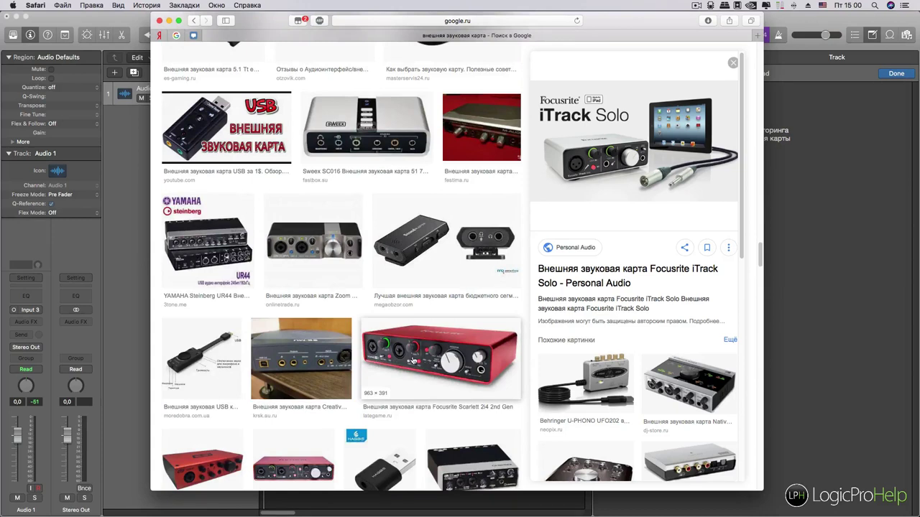
pyautogui.click(414, 362)
# Open the image previews of the Creative X-Fi Surround 5.1 Pro and the Focusrite Scarlett 2i2 2nd Gen.
pyautogui.scroll(-5, 402, 362)
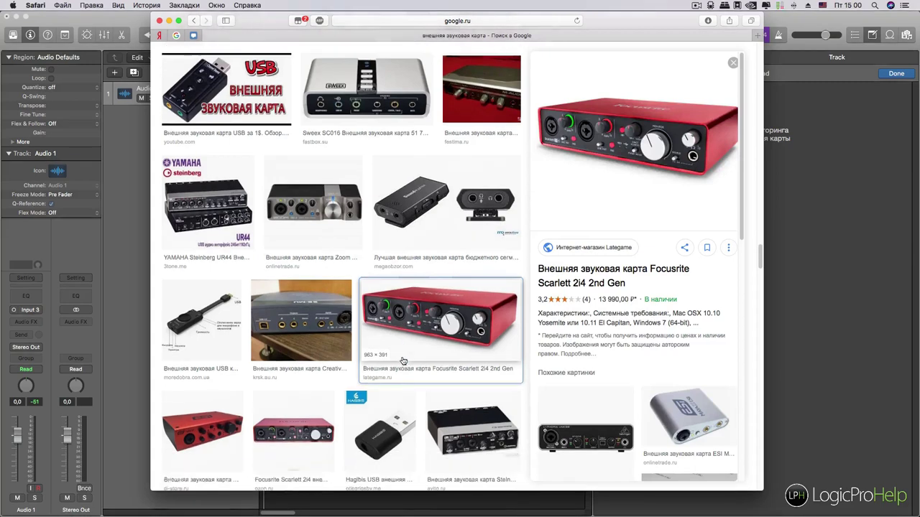
pyautogui.scroll(-2, 403, 362)
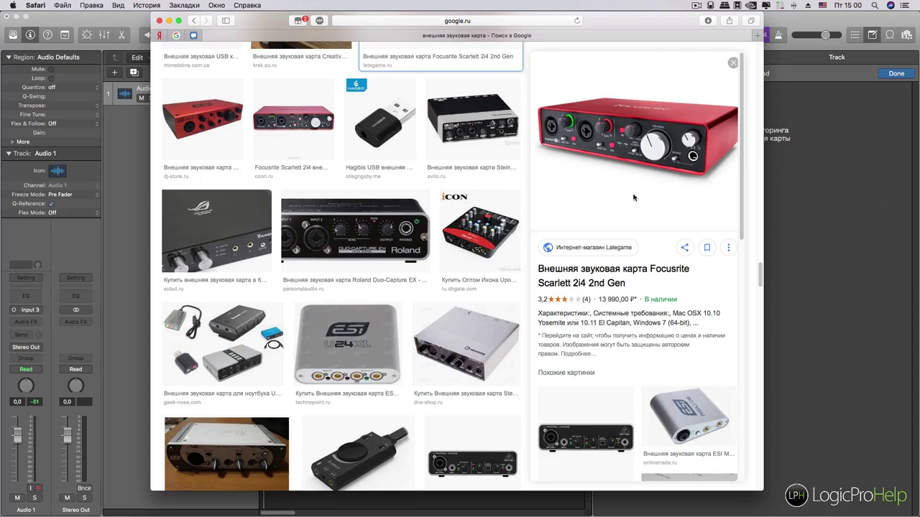
pyautogui.scroll(-5, 307, 301)
pyautogui.scroll(-10, 308, 301)
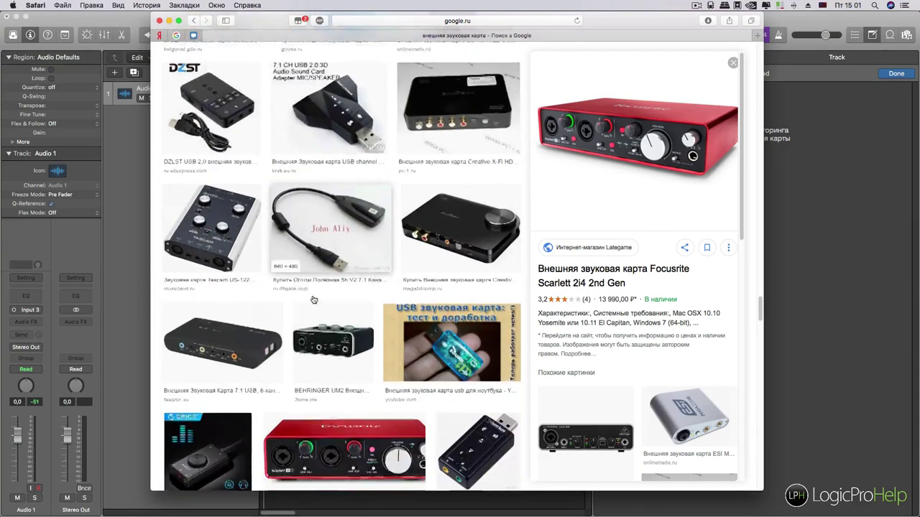
pyautogui.scroll(1, 266, 191)
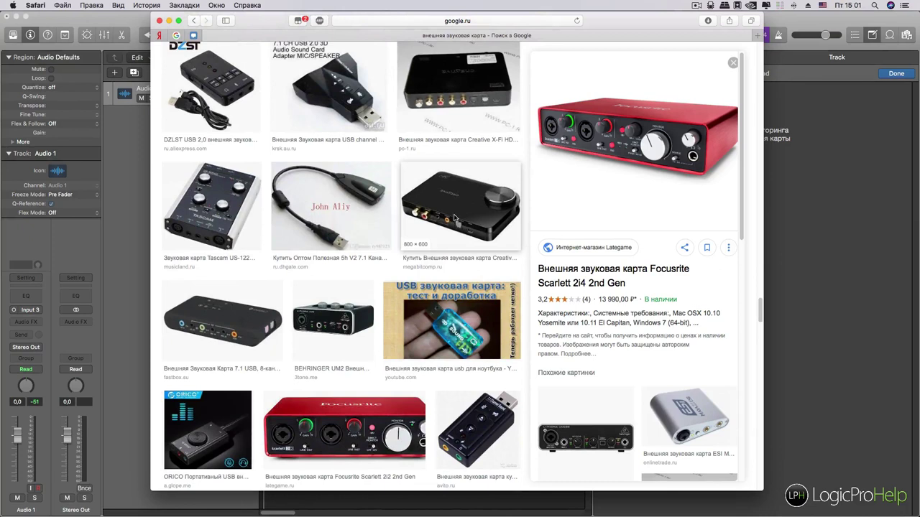
pyautogui.click(458, 217)
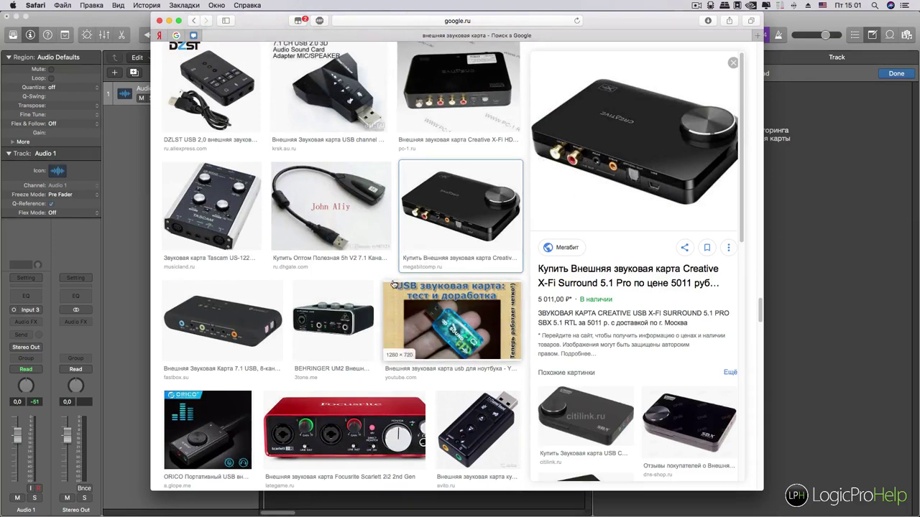
pyautogui.scroll(-5, 342, 206)
pyautogui.click(341, 206)
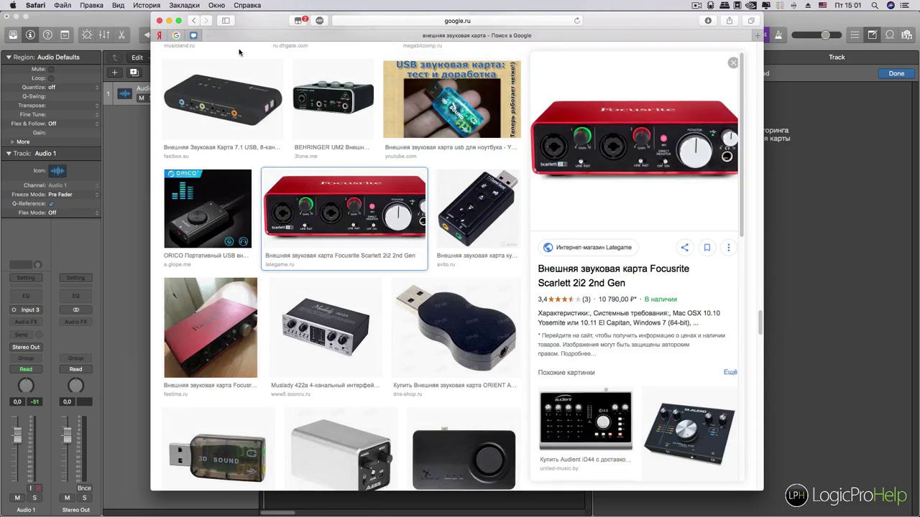
# Minimize the browser window and return to the project's Note Pad in Logic Pro X.
pyautogui.click(169, 22)
pyautogui.moveTo(687, 121); pyautogui.dragTo(656, 121)
pyautogui.click(666, 122)
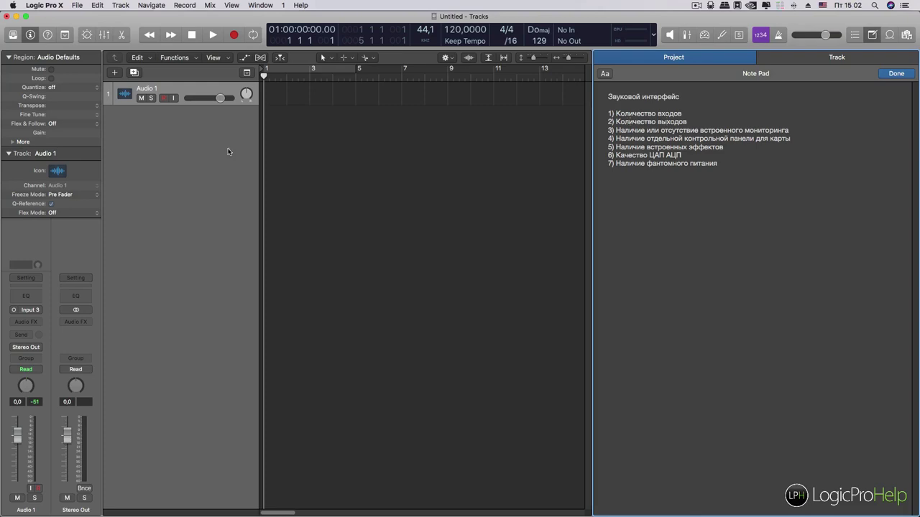
# Examine the available hardware outputs for the Audio 1 channel strip, leaving its output assignment as it is.
pyautogui.click(171, 232)
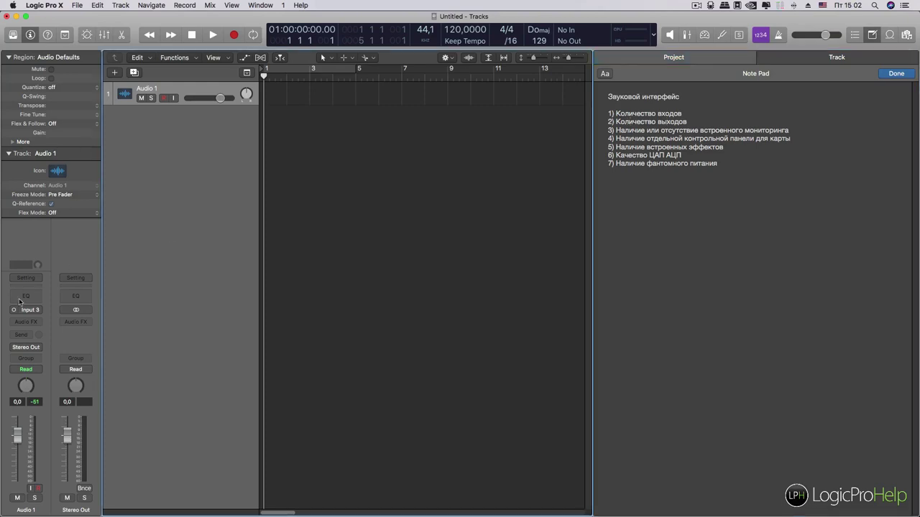
pyautogui.click(25, 347)
pyautogui.moveTo(31, 377)
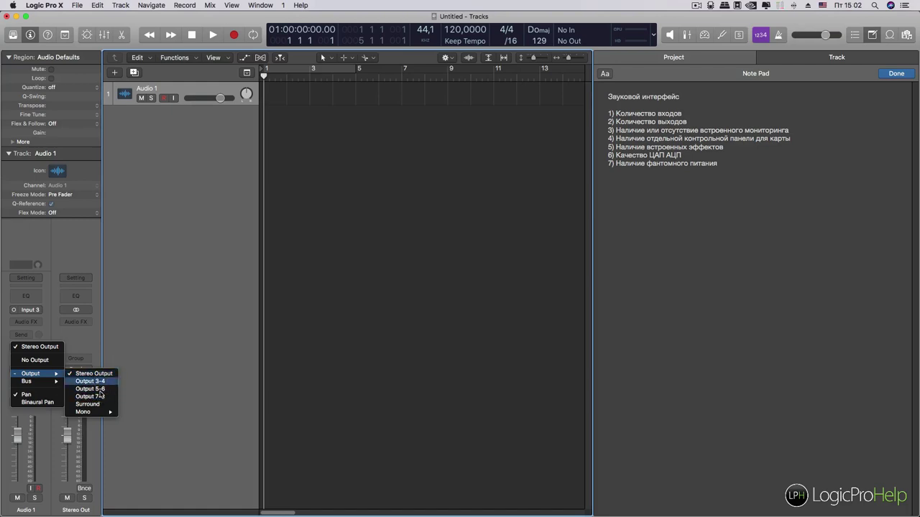
pyautogui.click(139, 350)
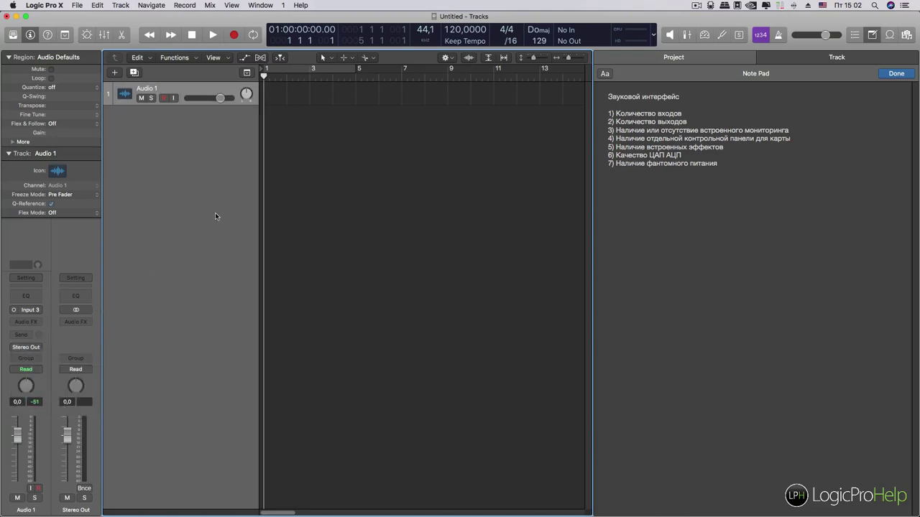
# Increase the height of the Audio 1 track in the Tracks area.
pyautogui.moveTo(186, 106); pyautogui.dragTo(185, 118)
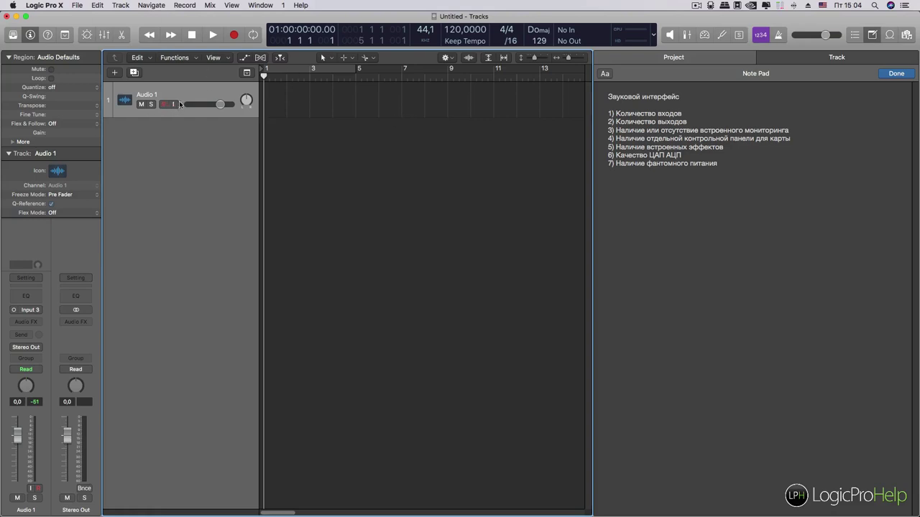
pyautogui.moveTo(181, 116); pyautogui.dragTo(181, 148)
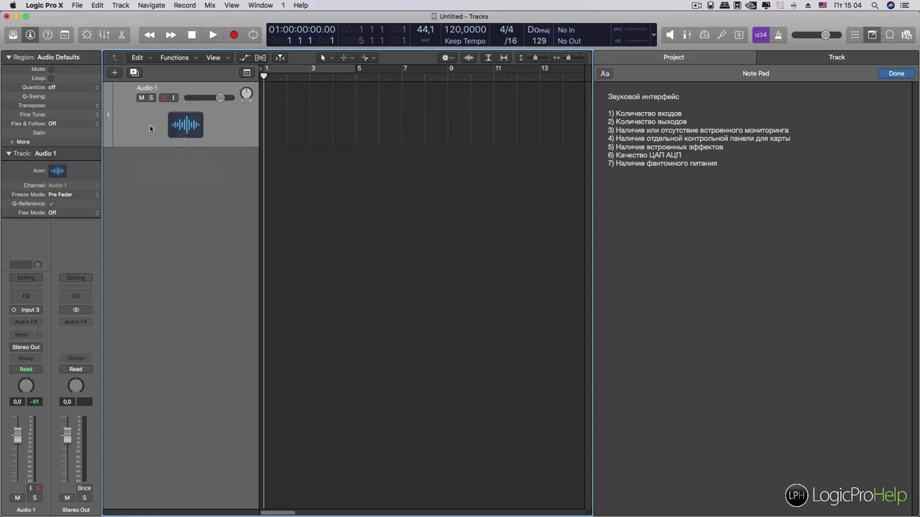
# Review the audio device settings and the general audio monitoring options in the preferences, closing the window when finished.
pyautogui.click(61, 5)
pyautogui.moveTo(83, 32)
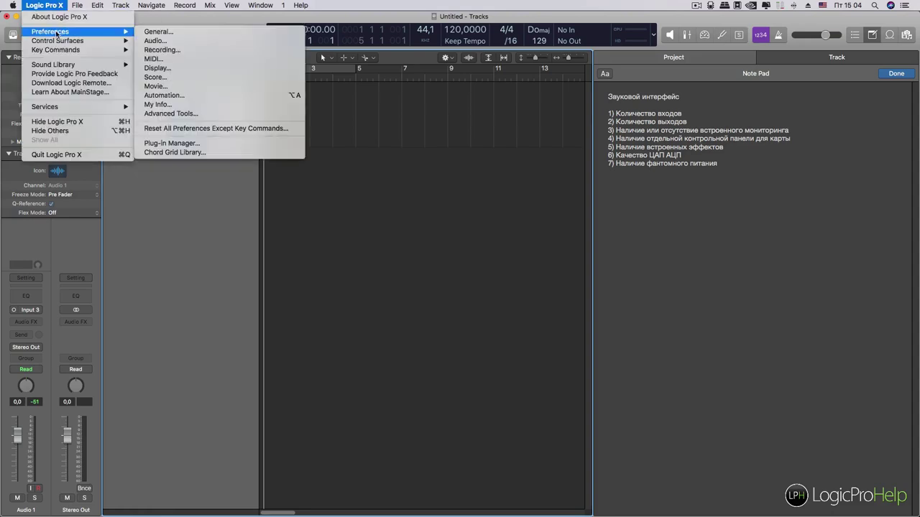
pyautogui.click(156, 32)
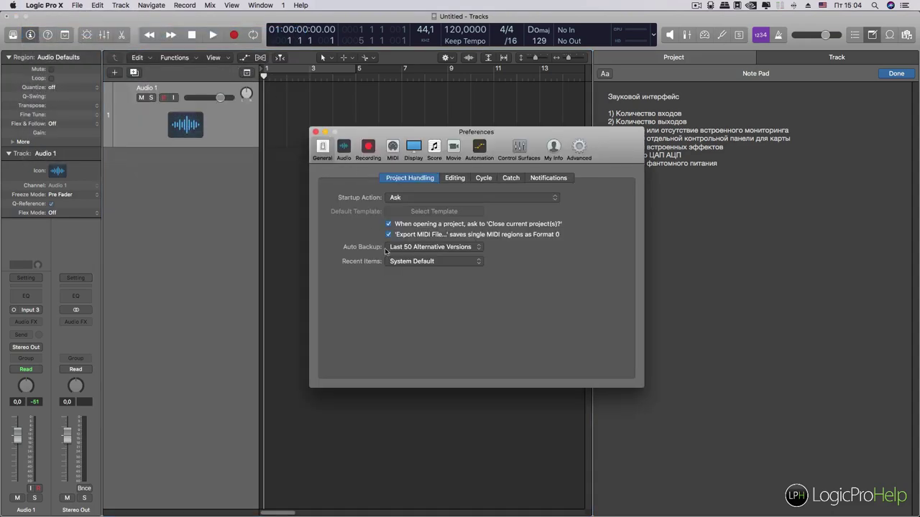
pyautogui.click(344, 147)
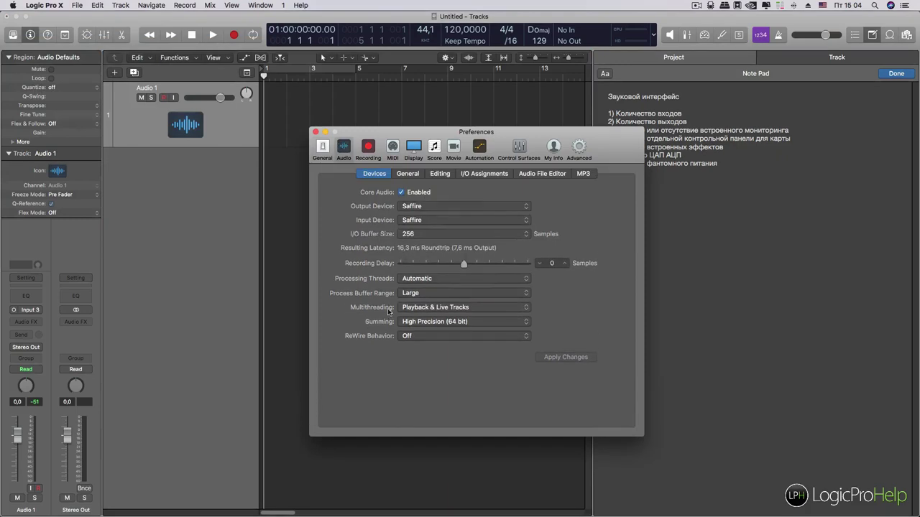
pyautogui.click(407, 174)
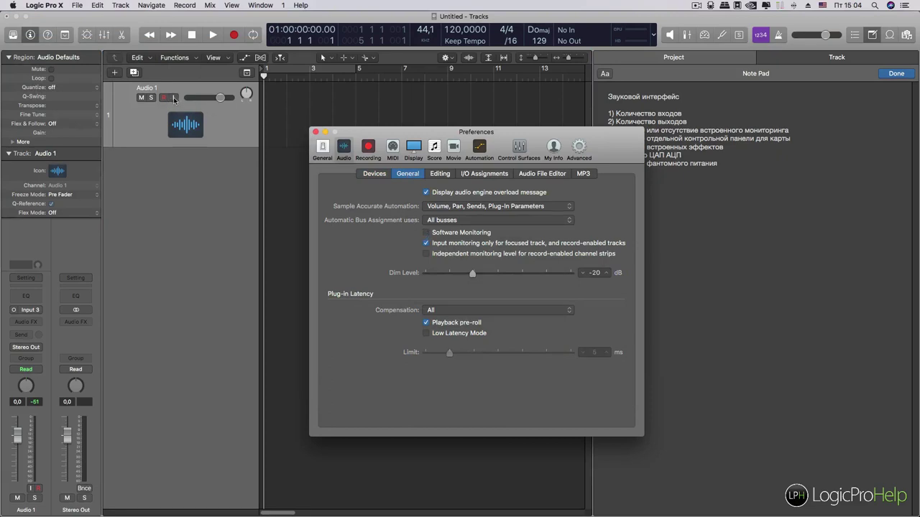
pyautogui.click(314, 132)
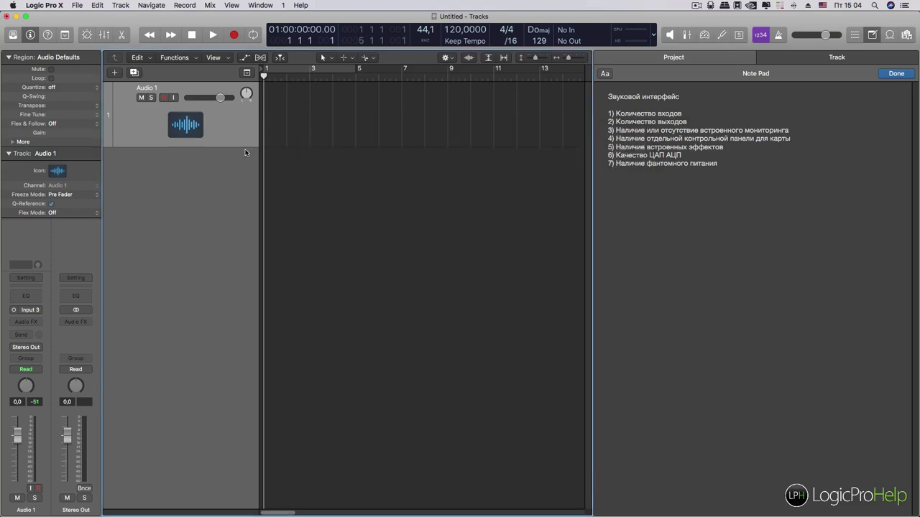
# Make the Audio 1 track taller and insert the Amp Designer effect on its channel strip.
pyautogui.moveTo(244, 147); pyautogui.dragTo(243, 188)
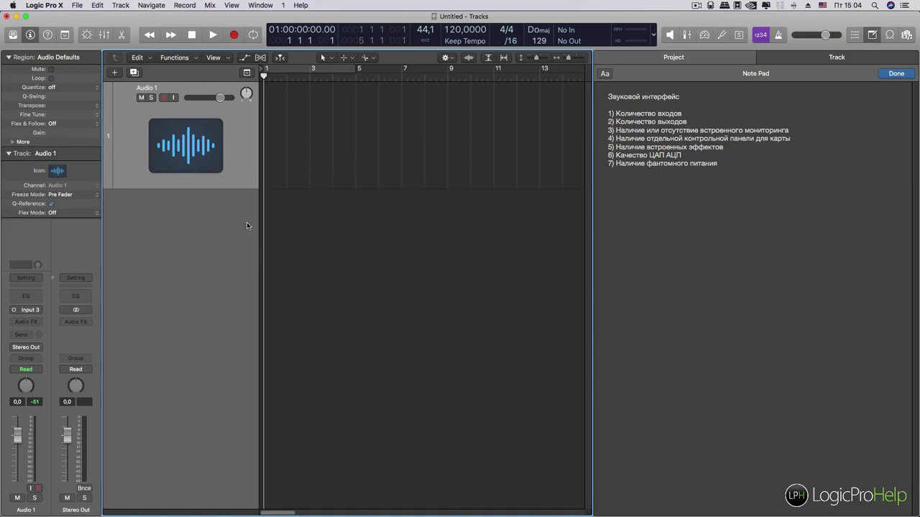
pyautogui.click(33, 322)
pyautogui.moveTo(32, 386)
pyautogui.click(114, 387)
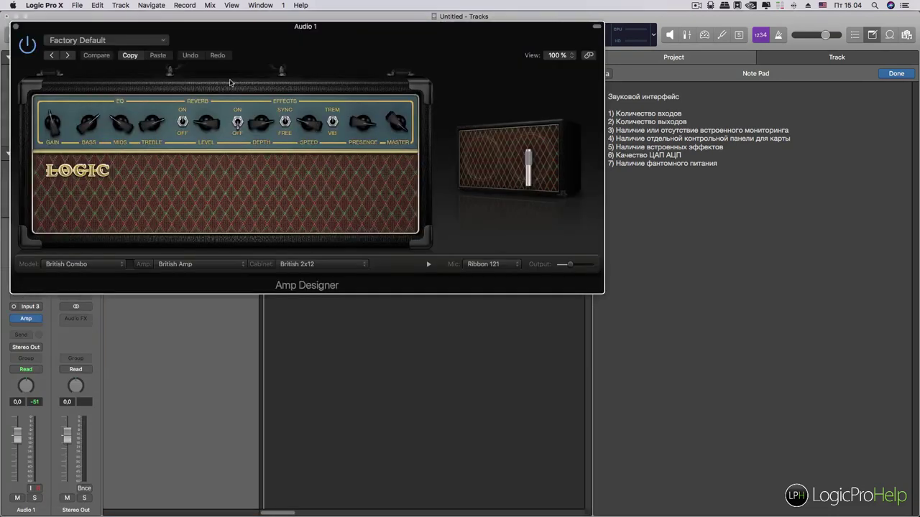
# Adjust Amp Designer's tone knobs and show the global tracks, moving the plug-in window down clear of them.
pyautogui.moveTo(21, 29); pyautogui.dragTo(185, 83)
pyautogui.moveTo(252, 190); pyautogui.dragTo(285, 172)
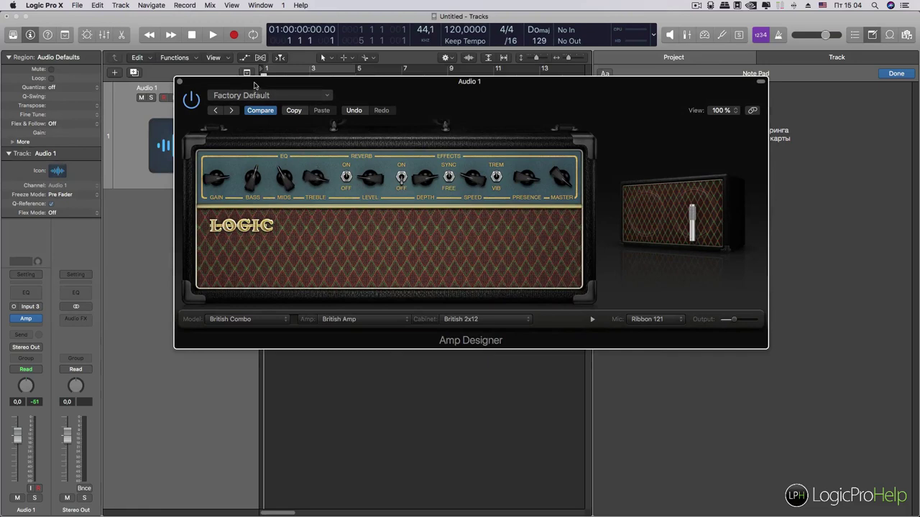
pyautogui.click(248, 74)
pyautogui.moveTo(253, 81); pyautogui.dragTo(244, 206)
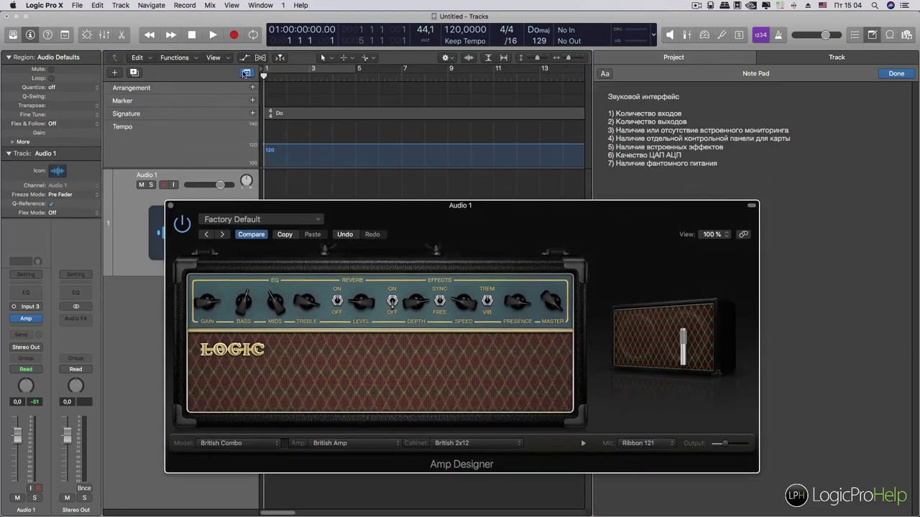
# Hide the global tracks and close the Amp Designer window.
pyautogui.click(246, 73)
pyautogui.moveTo(316, 210); pyautogui.dragTo(293, 190)
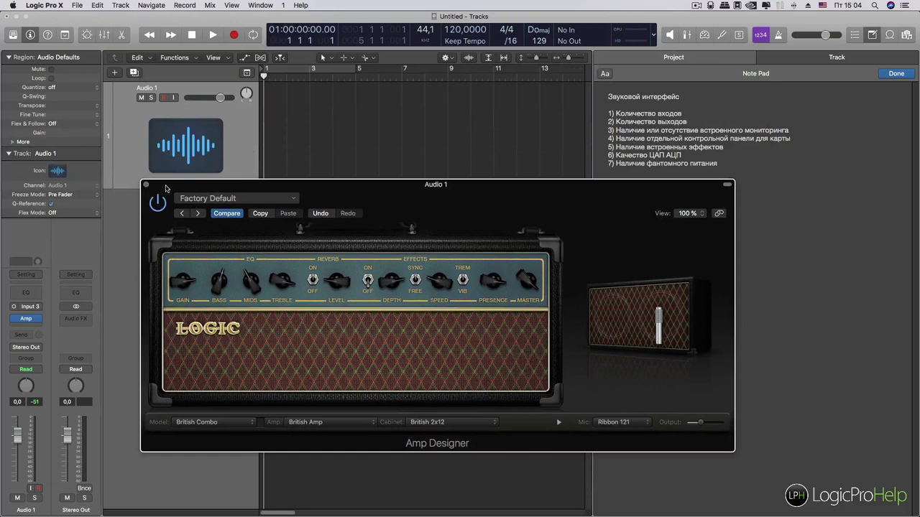
pyautogui.moveTo(165, 186); pyautogui.dragTo(163, 184)
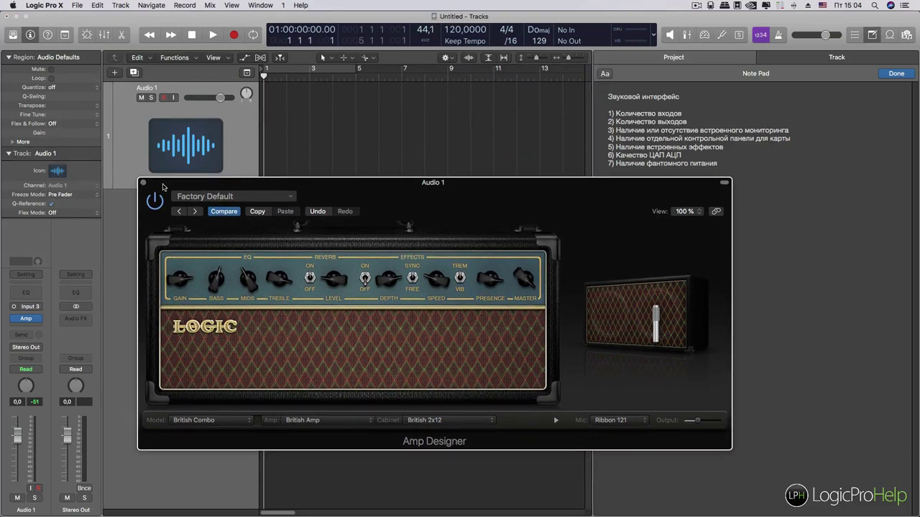
pyautogui.click(143, 182)
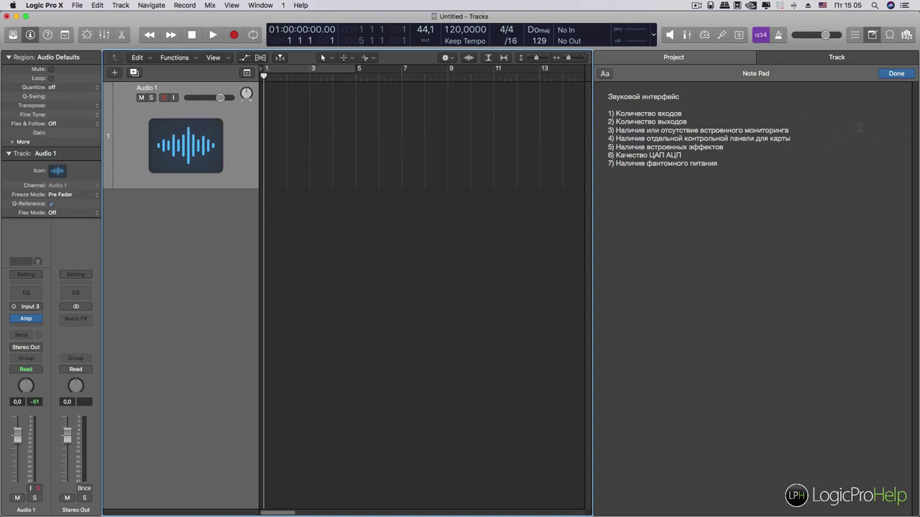
# Highlight the note list's points 3 and 4 on built-in monitoring and a separate control panel, clearing the selection when finished.
pyautogui.moveTo(795, 131); pyautogui.dragTo(615, 130)
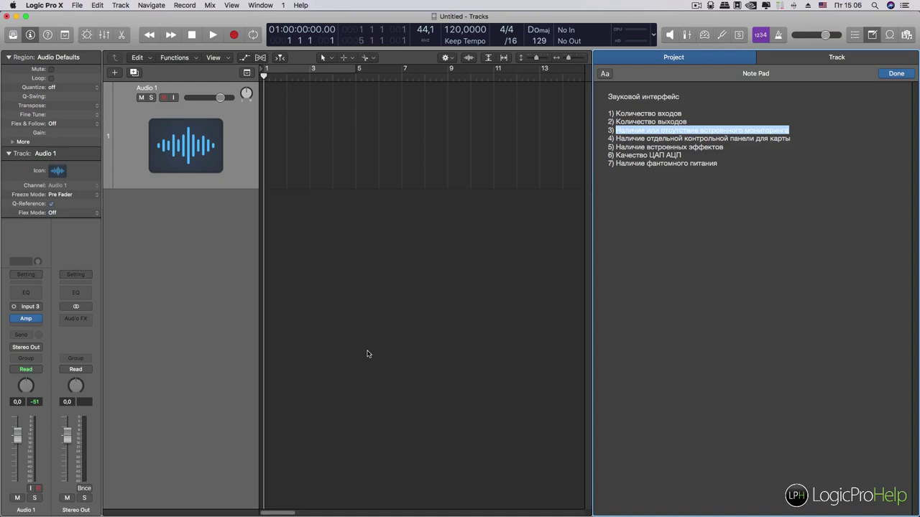
pyautogui.click(719, 132)
pyautogui.moveTo(791, 130); pyautogui.dragTo(647, 131)
pyautogui.click(646, 138)
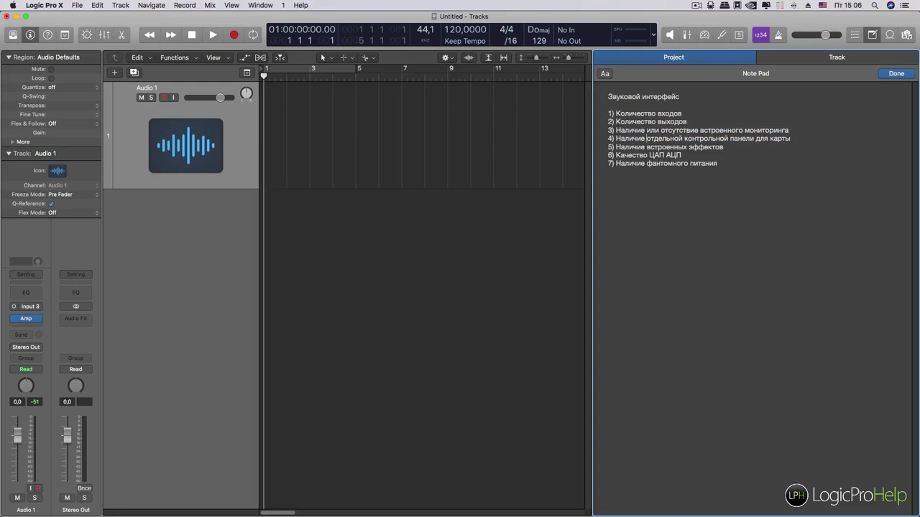
pyautogui.moveTo(794, 138); pyautogui.dragTo(678, 130)
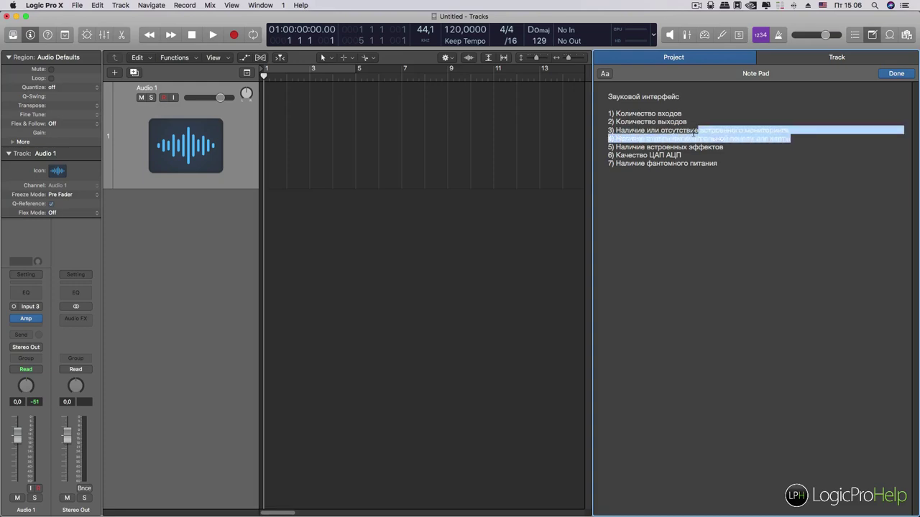
pyautogui.click(674, 135)
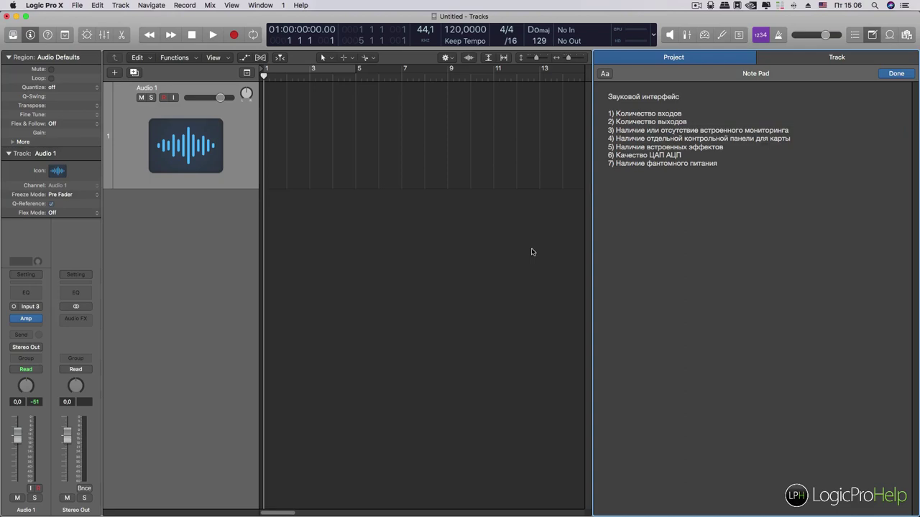
# Switch to Saffire MixControl, check its routing presets, and show the Router view instead of the input effects.
pyautogui.moveTo(236, 513)
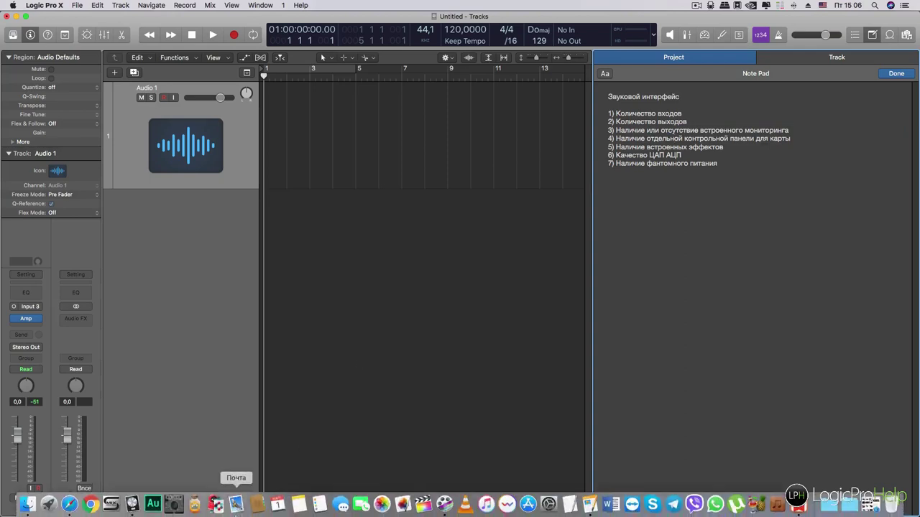
pyautogui.click(112, 507)
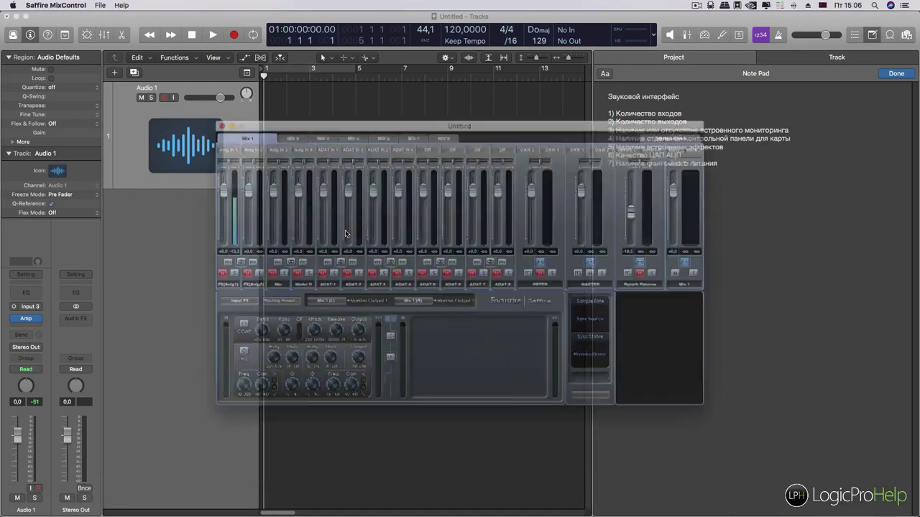
pyautogui.moveTo(395, 124); pyautogui.dragTo(277, 86)
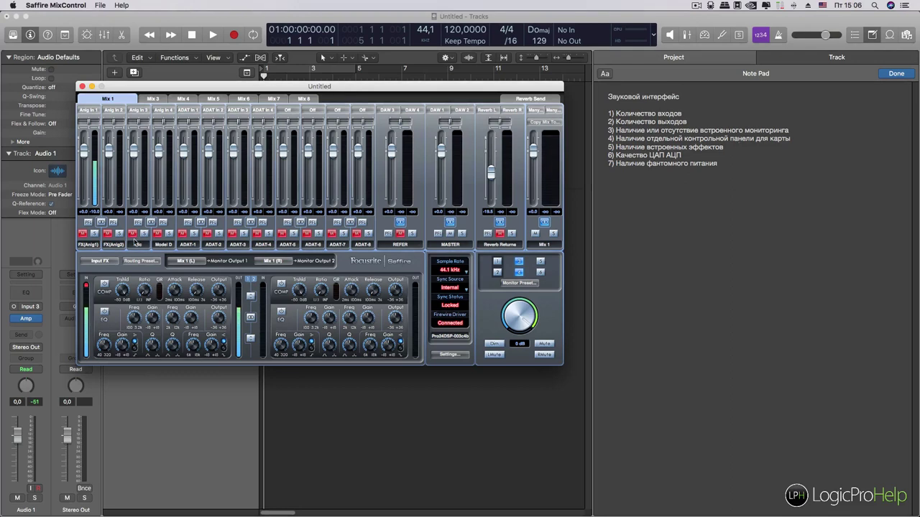
pyautogui.moveTo(189, 89); pyautogui.dragTo(204, 88)
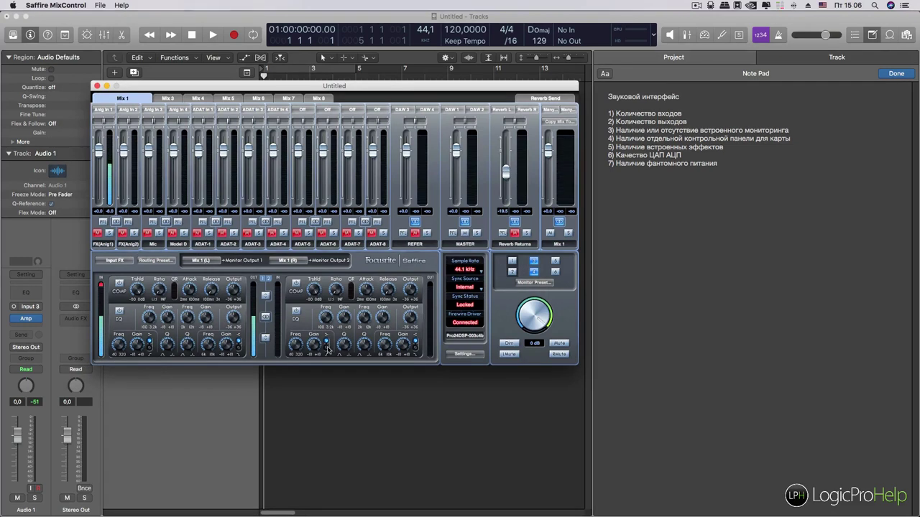
pyautogui.click(142, 262)
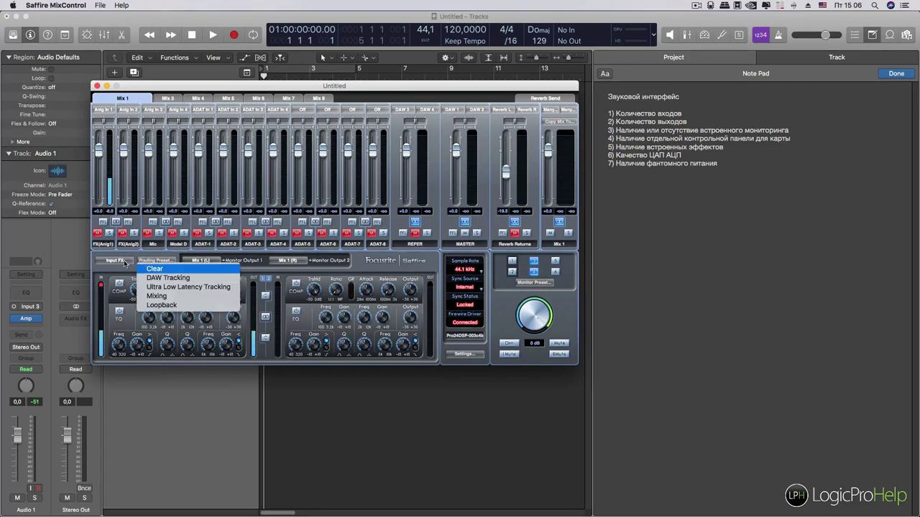
pyautogui.click(125, 261)
pyautogui.click(124, 270)
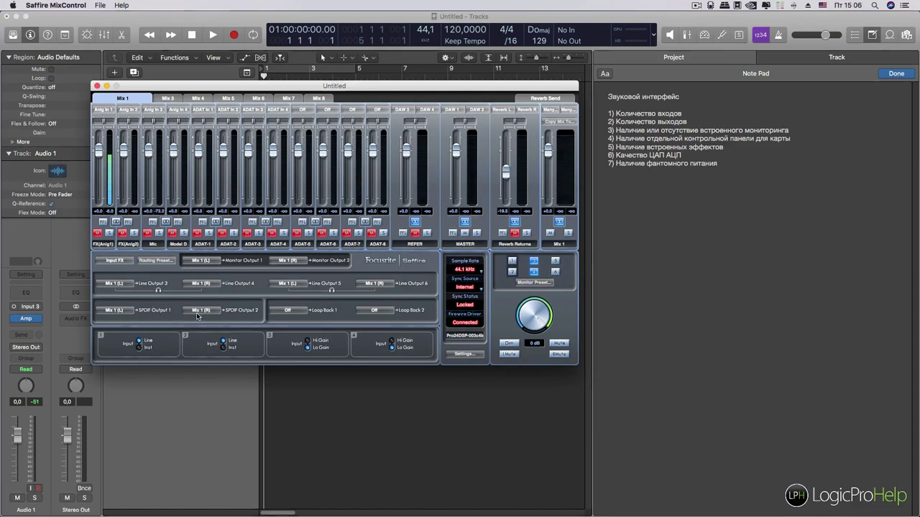
# Check which sources can be routed to Line Output 3, leaving its assignment alone.
pyautogui.click(112, 284)
pyautogui.moveTo(115, 315)
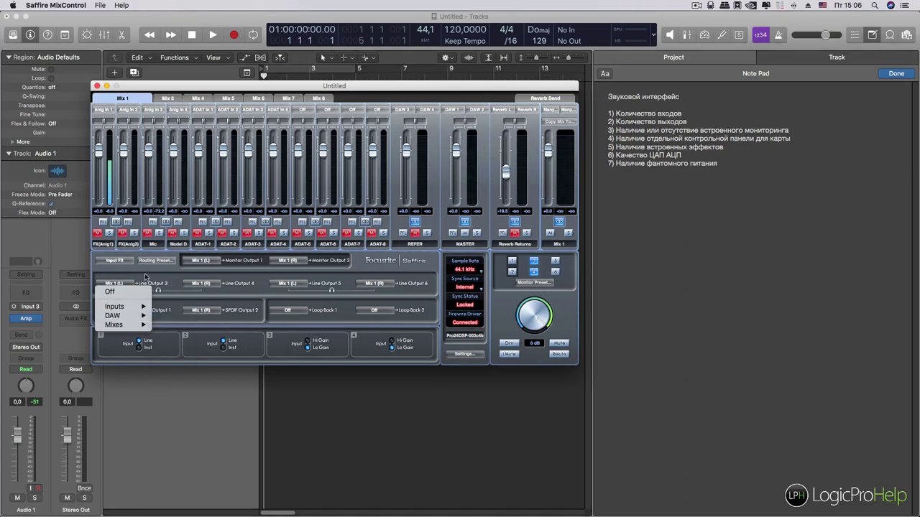
pyautogui.click(147, 278)
pyautogui.moveTo(232, 86); pyautogui.dragTo(343, 148)
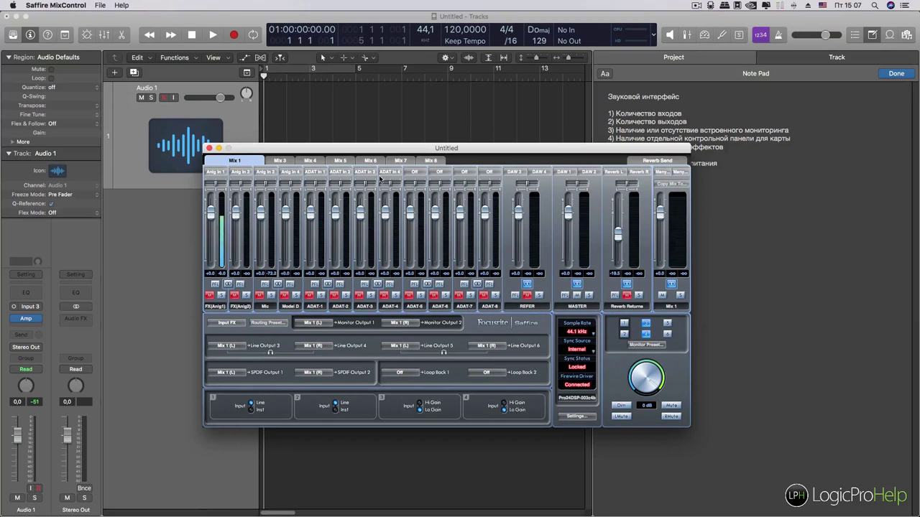
pyautogui.moveTo(418, 149); pyautogui.dragTo(325, 134)
pyautogui.moveTo(510, 131); pyautogui.dragTo(488, 111)
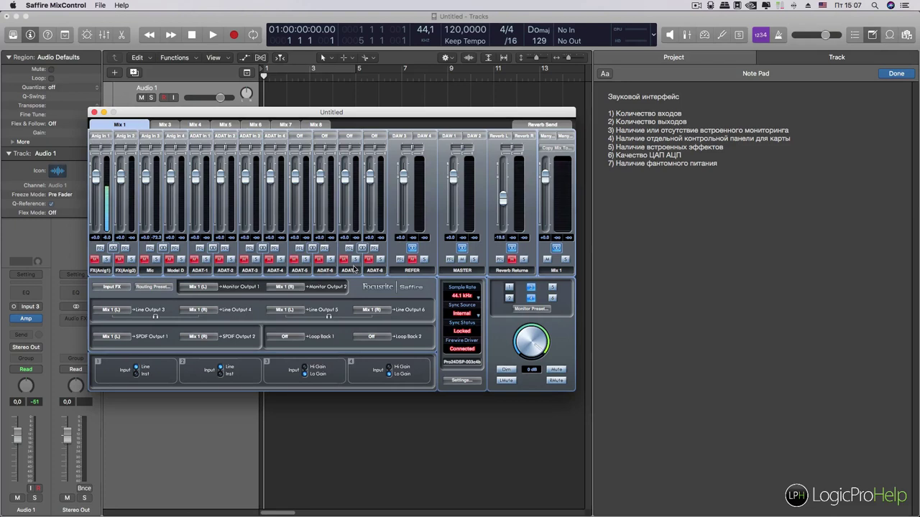
pyautogui.moveTo(312, 112); pyautogui.dragTo(469, 133)
pyautogui.moveTo(549, 133); pyautogui.dragTo(499, 108)
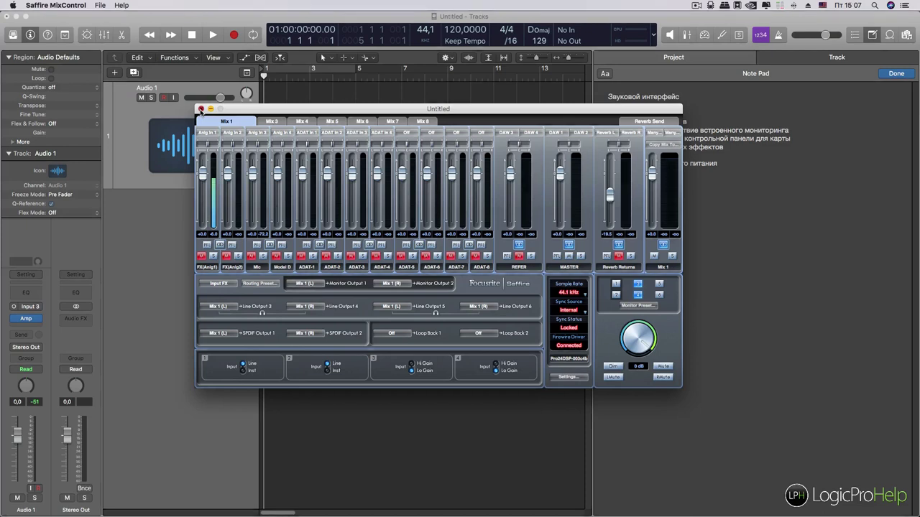
pyautogui.moveTo(245, 110); pyautogui.dragTo(240, 113)
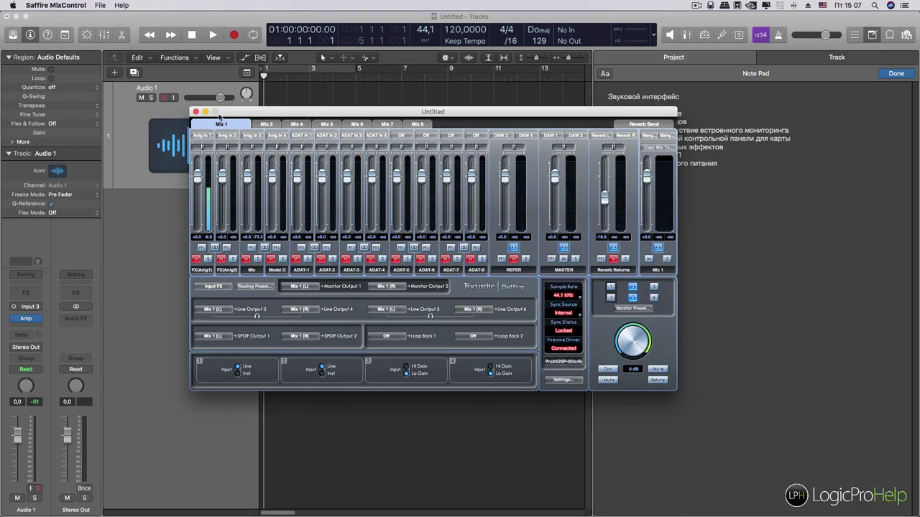
pyautogui.moveTo(560, 119); pyautogui.dragTo(601, 134)
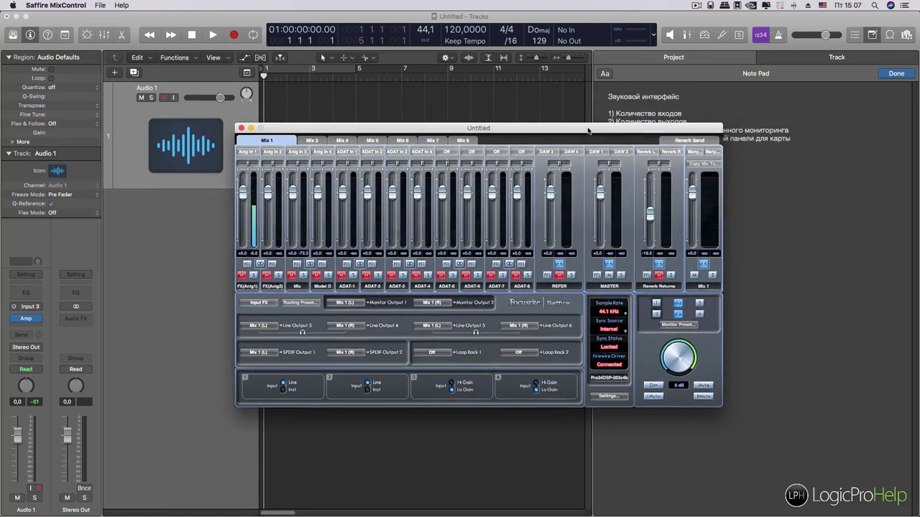
pyautogui.moveTo(610, 133); pyautogui.dragTo(590, 127)
pyautogui.moveTo(290, 126); pyautogui.dragTo(279, 117)
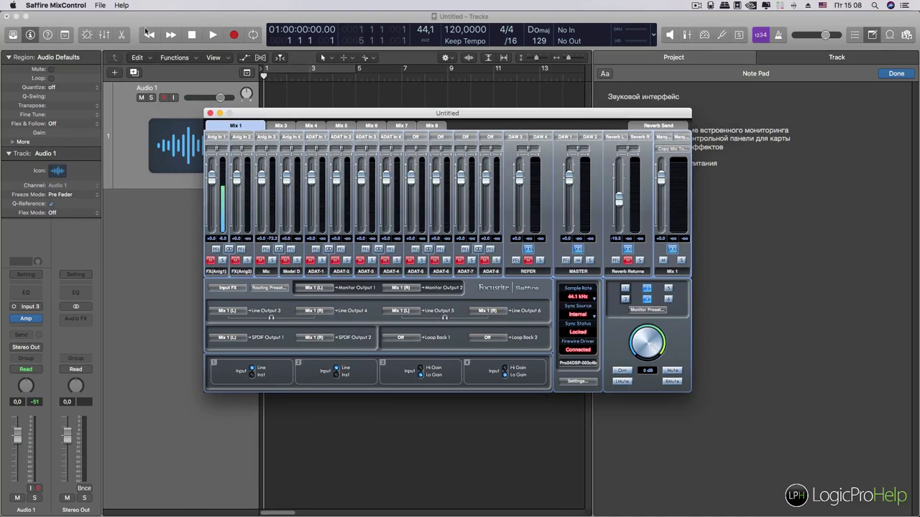
pyautogui.moveTo(257, 115); pyautogui.dragTo(249, 107)
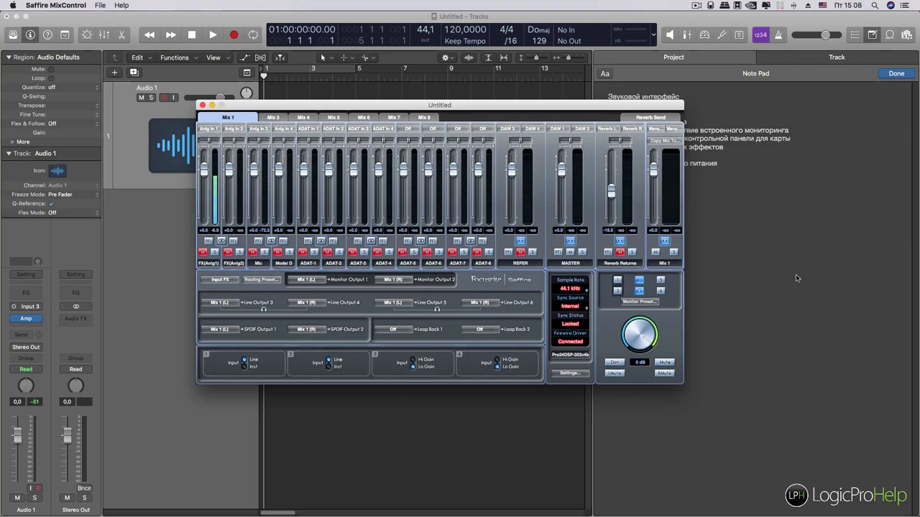
pyautogui.moveTo(519, 110); pyautogui.dragTo(505, 139)
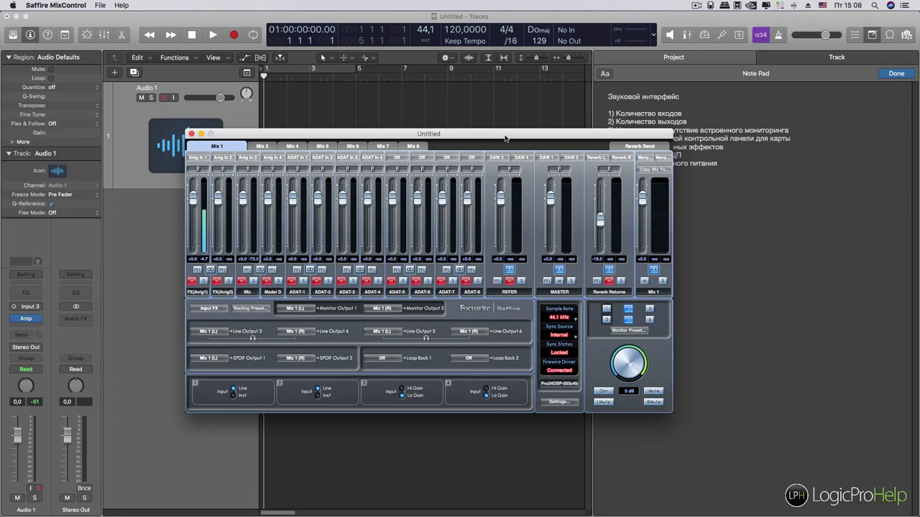
pyautogui.moveTo(505, 138); pyautogui.dragTo(587, 144)
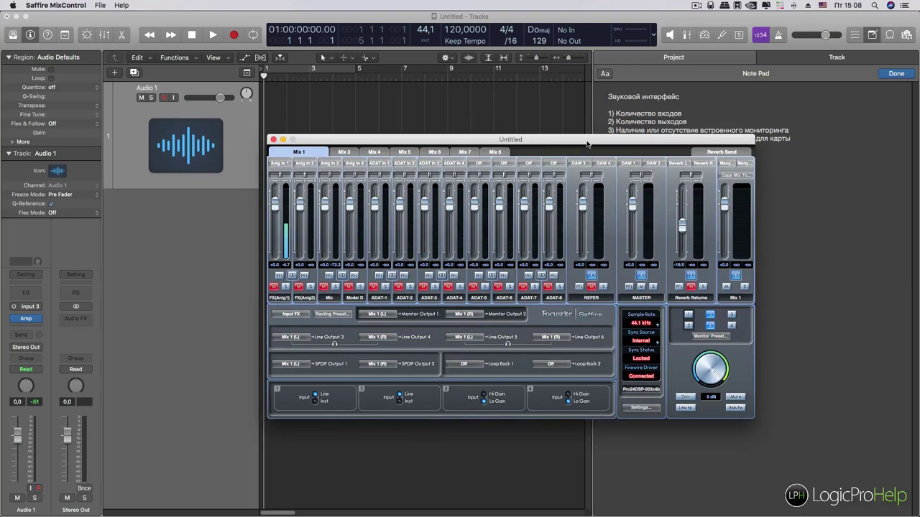
pyautogui.moveTo(587, 144); pyautogui.dragTo(584, 129)
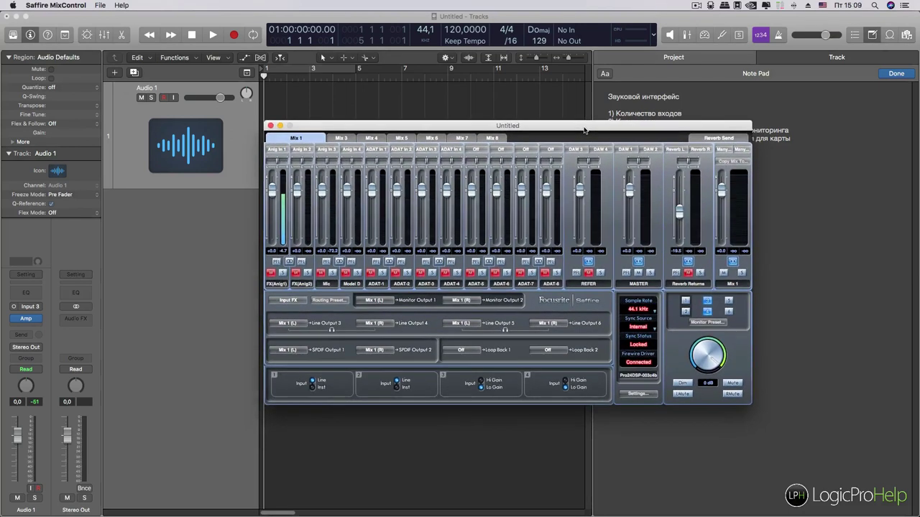
pyautogui.moveTo(317, 126); pyautogui.dragTo(292, 237)
pyautogui.moveTo(370, 235); pyautogui.dragTo(369, 158)
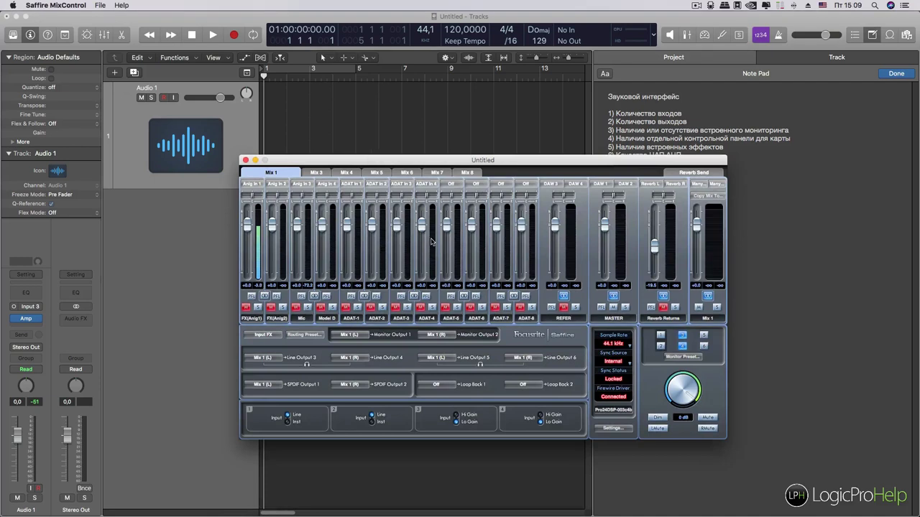
# Move the mixer window clear of the note list so the interface criteria can be read beside it.
pyautogui.moveTo(295, 162); pyautogui.dragTo(118, 160)
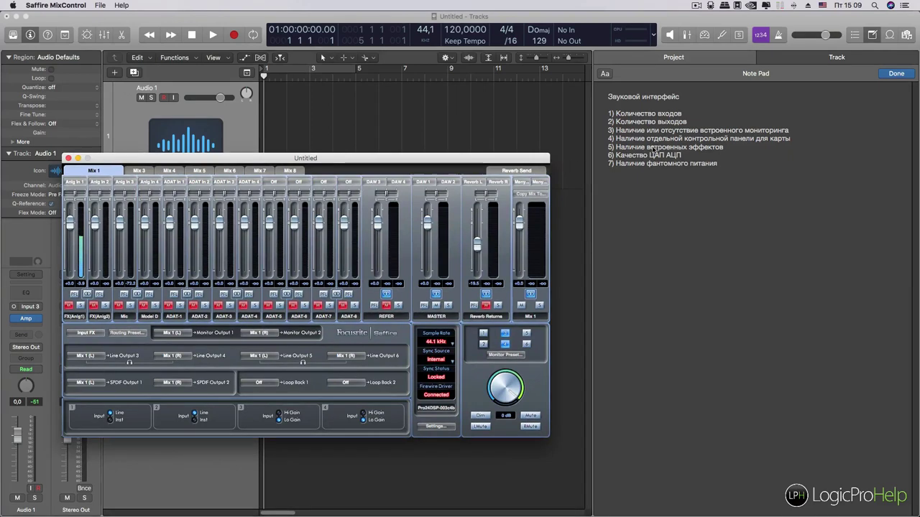
pyautogui.moveTo(376, 159); pyautogui.dragTo(420, 210)
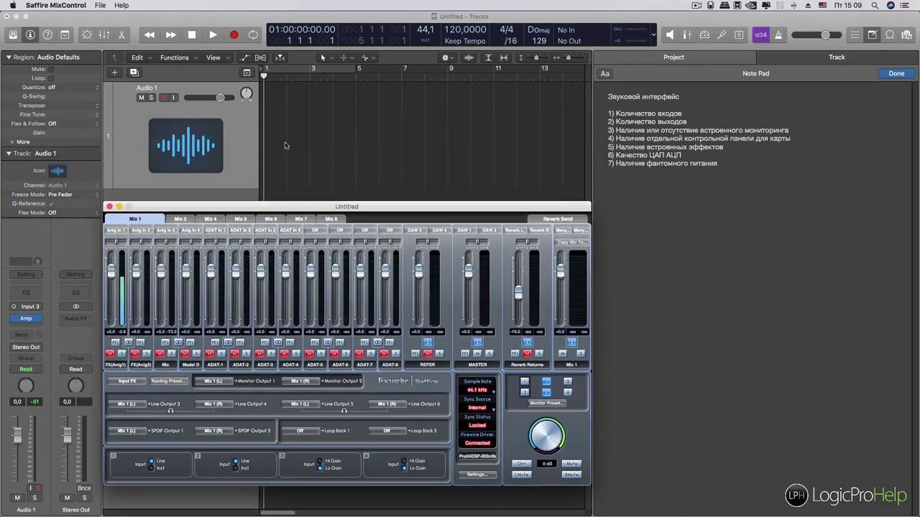
pyautogui.moveTo(408, 203); pyautogui.dragTo(392, 187)
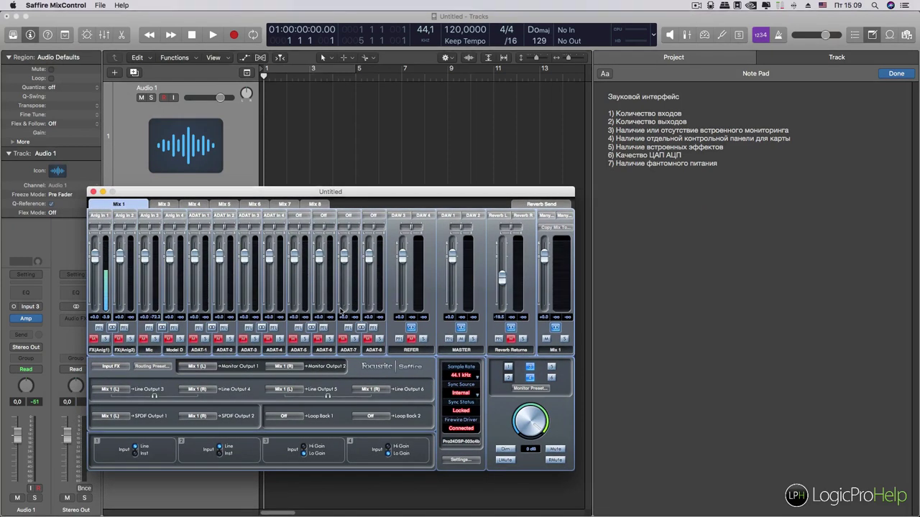
pyautogui.moveTo(319, 191); pyautogui.dragTo(321, 188)
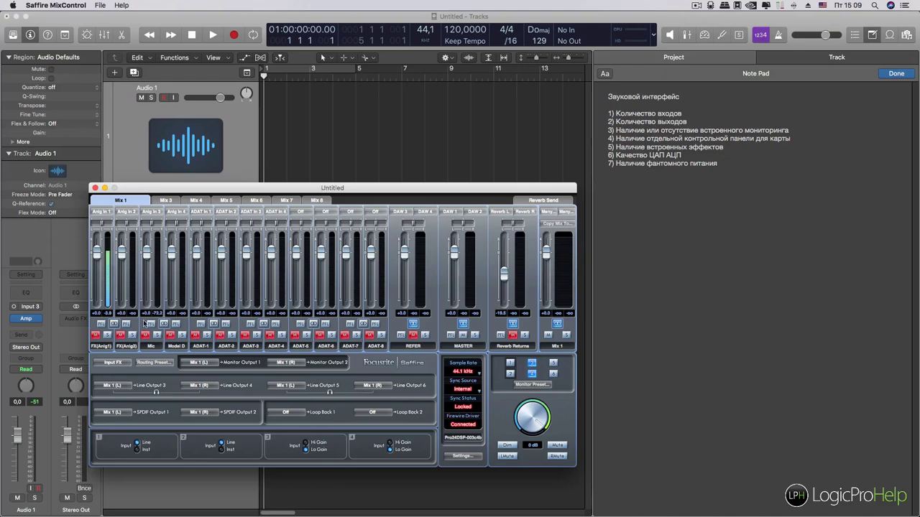
# Check the available lower-section views and examine the Reverb Send mix with its reverb controls, returning to Mix 1.
pyautogui.click(119, 363)
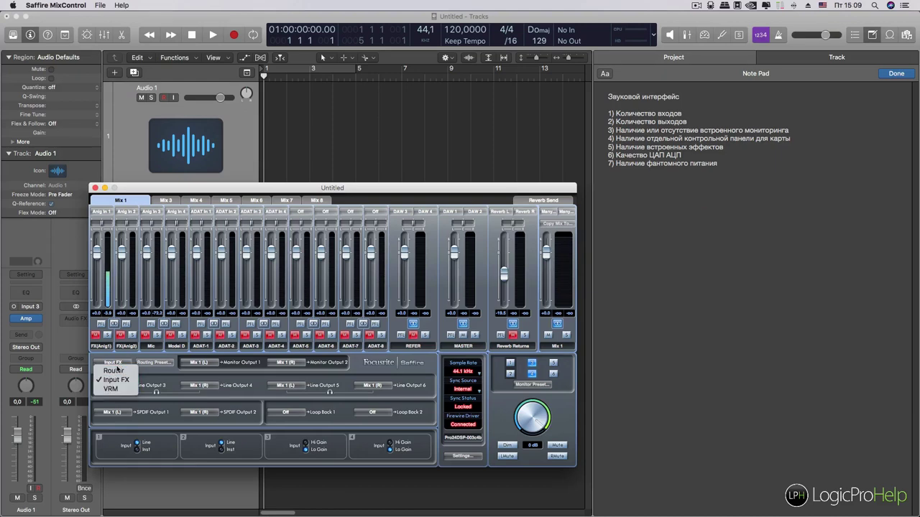
pyautogui.click(145, 388)
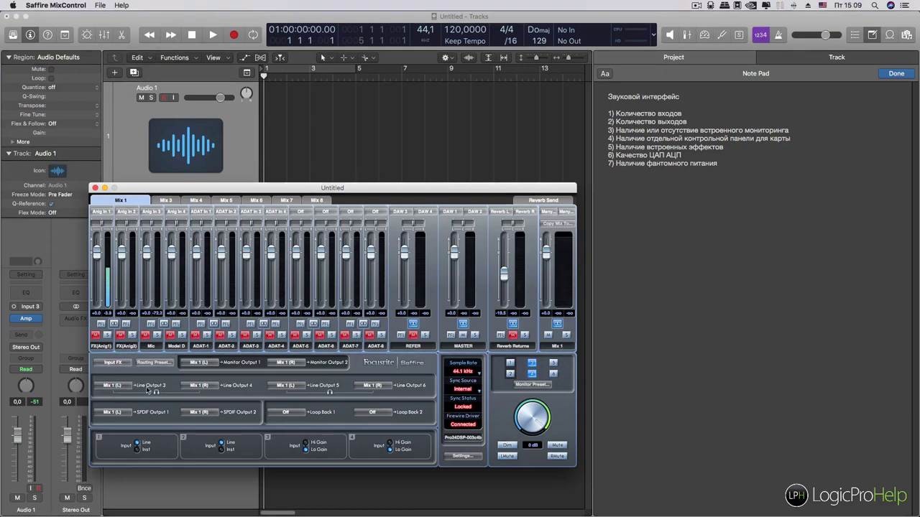
pyautogui.click(554, 200)
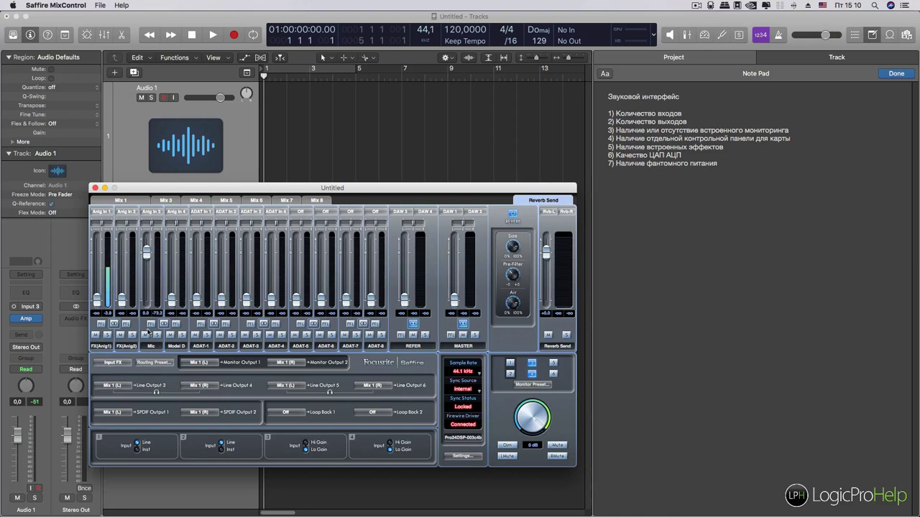
pyautogui.click(119, 201)
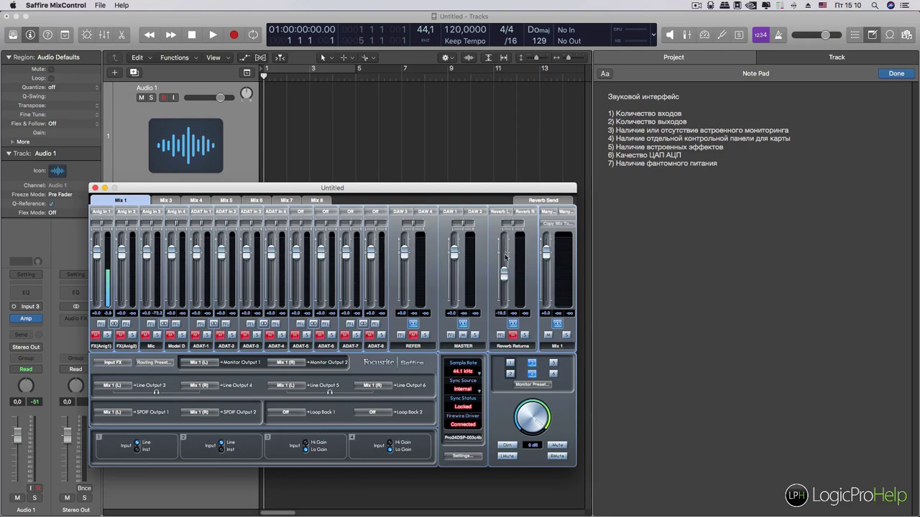
# Lower the Reverb Returns fader in Mix 1 to about -20 and shift the mixer window up slightly.
pyautogui.moveTo(503, 280); pyautogui.dragTo(504, 284)
pyautogui.moveTo(267, 186); pyautogui.dragTo(318, 169)
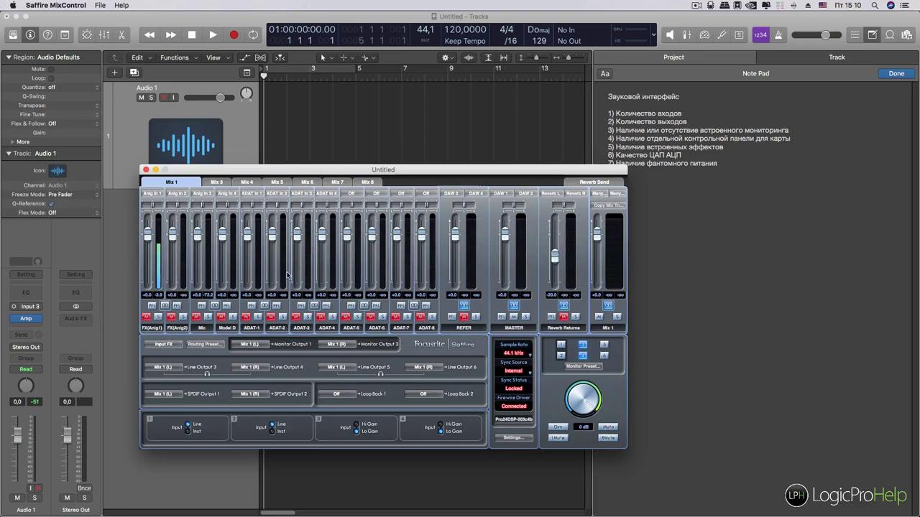
pyautogui.moveTo(334, 174); pyautogui.dragTo(337, 158)
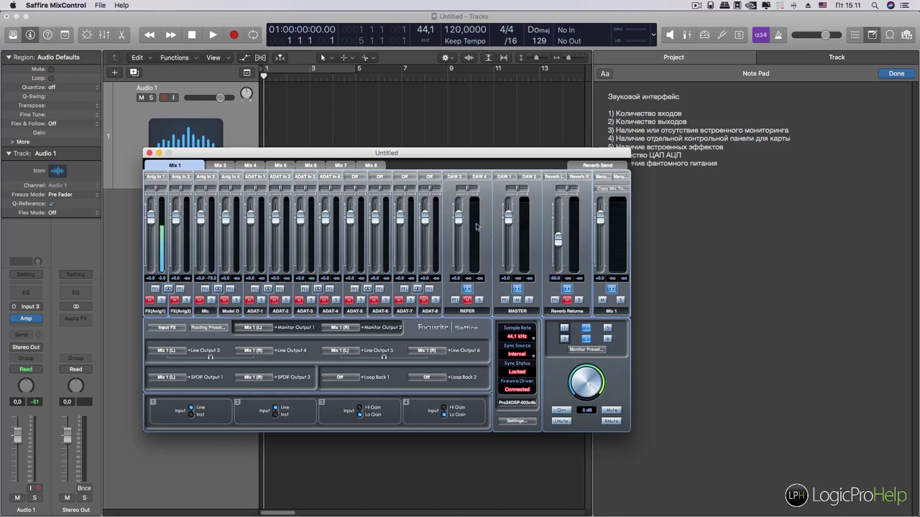
# Move the mixer window clear of the note list and view the Reverb Send mix with its reverb controls.
pyautogui.moveTo(424, 153); pyautogui.dragTo(425, 131)
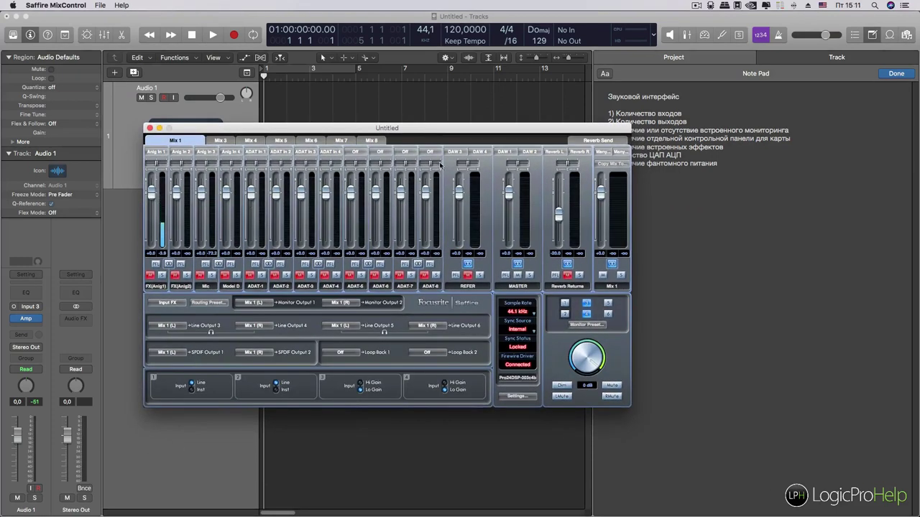
pyautogui.moveTo(431, 135); pyautogui.dragTo(406, 148)
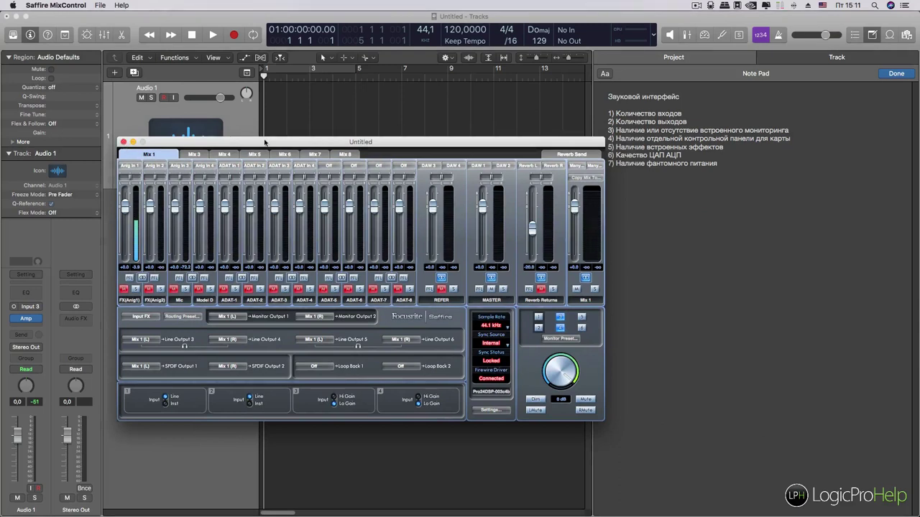
pyautogui.moveTo(265, 143); pyautogui.dragTo(325, 118)
pyautogui.moveTo(222, 121); pyautogui.dragTo(134, 116)
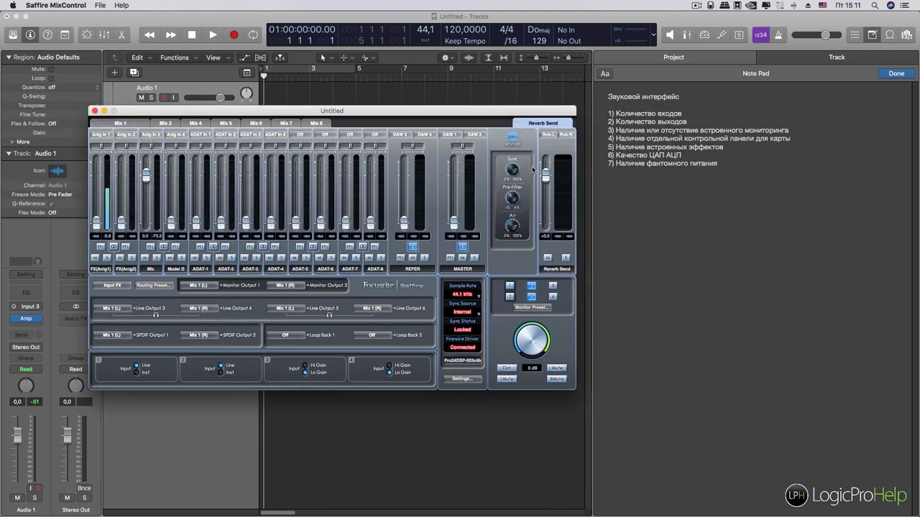
pyautogui.moveTo(485, 113); pyautogui.dragTo(455, 108)
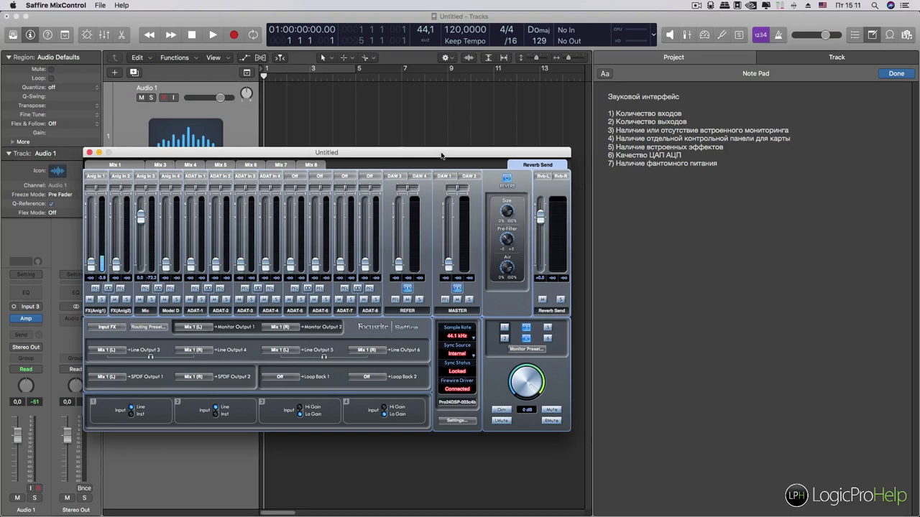
pyautogui.moveTo(442, 154); pyautogui.dragTo(424, 235)
# Return to the Logic Pro X project notes and highlight criterion 6, "Качество ЦАП АЦП", for discussion.
pyautogui.click(662, 166)
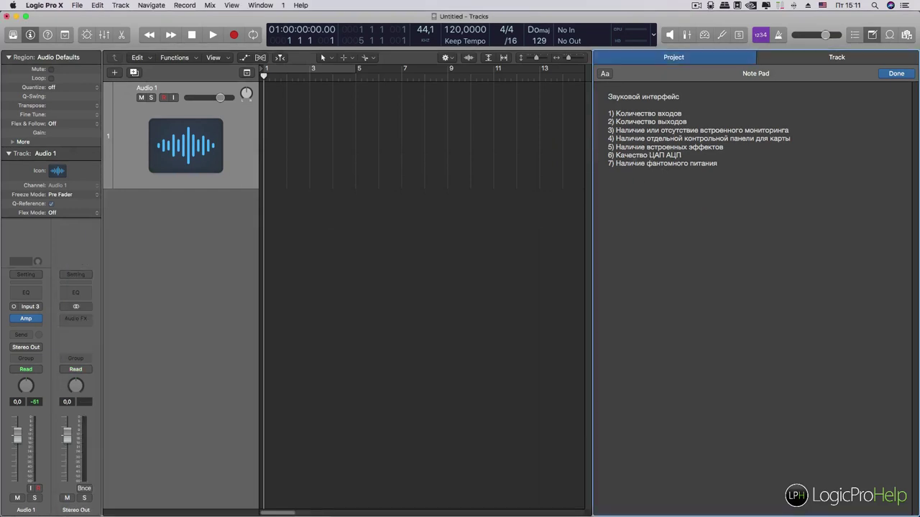
pyautogui.moveTo(682, 156); pyautogui.dragTo(616, 156)
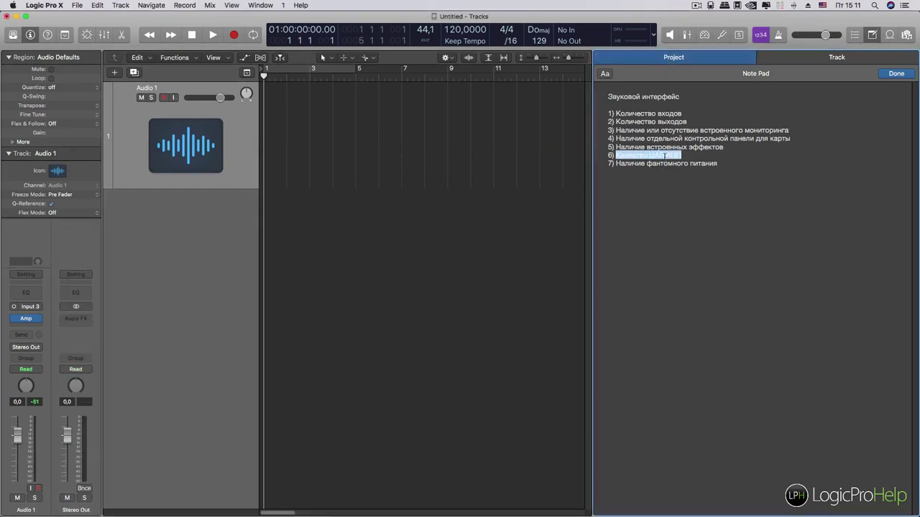
pyautogui.click(663, 155)
pyautogui.moveTo(681, 155); pyautogui.dragTo(624, 155)
pyautogui.click(623, 156)
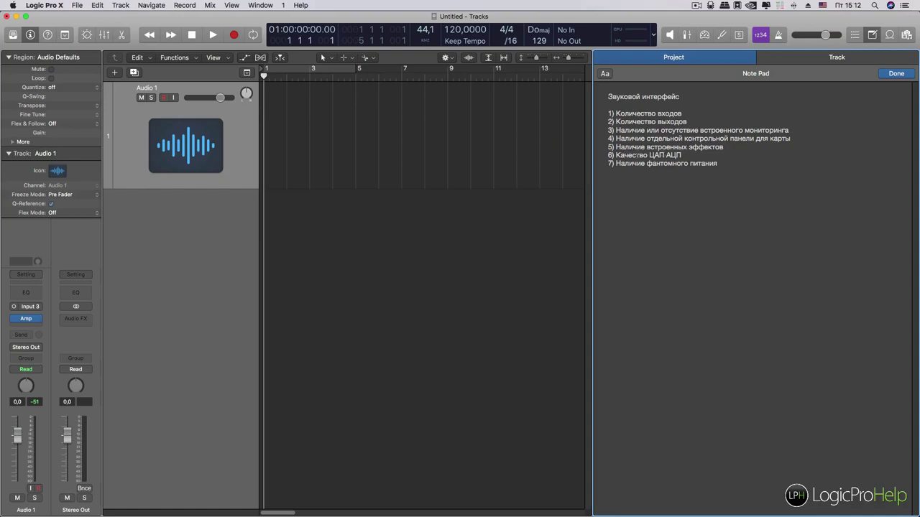
pyautogui.moveTo(653, 155); pyautogui.dragTo(678, 155)
pyautogui.moveTo(682, 155); pyautogui.dragTo(648, 156)
pyautogui.click(625, 155)
pyautogui.moveTo(683, 155); pyautogui.dragTo(648, 155)
pyautogui.click(650, 155)
# Highlight parts of the control-panel and built-in-effects criteria, items 4 and 5, in the project notes.
pyautogui.moveTo(723, 147); pyautogui.dragTo(680, 147)
pyautogui.click(715, 138)
pyautogui.moveTo(749, 138); pyautogui.dragTo(690, 154)
pyautogui.click(685, 148)
# Highlight criterion 7, "Наличие фантомного питания", in the project notes, then clear the selection.
pyautogui.moveTo(721, 164); pyautogui.dragTo(623, 164)
pyautogui.click(688, 165)
pyautogui.moveTo(721, 169); pyautogui.dragTo(610, 164)
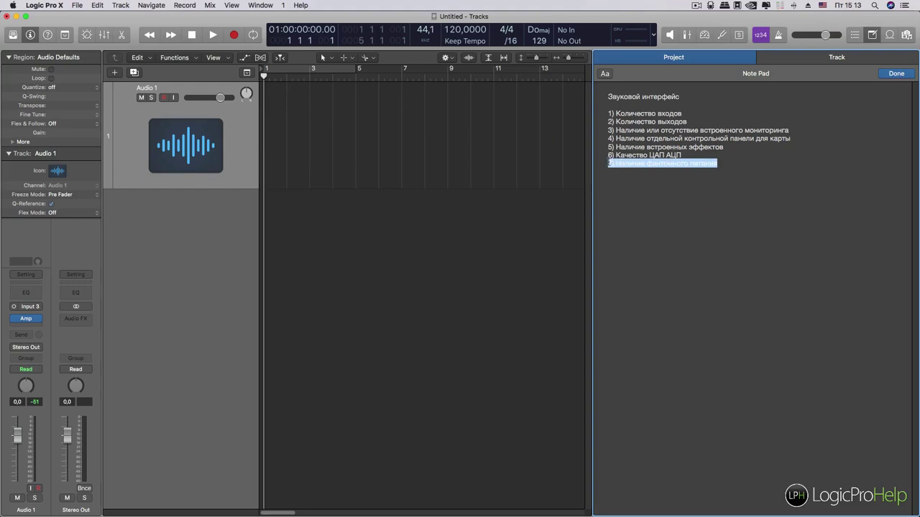
pyautogui.click(610, 164)
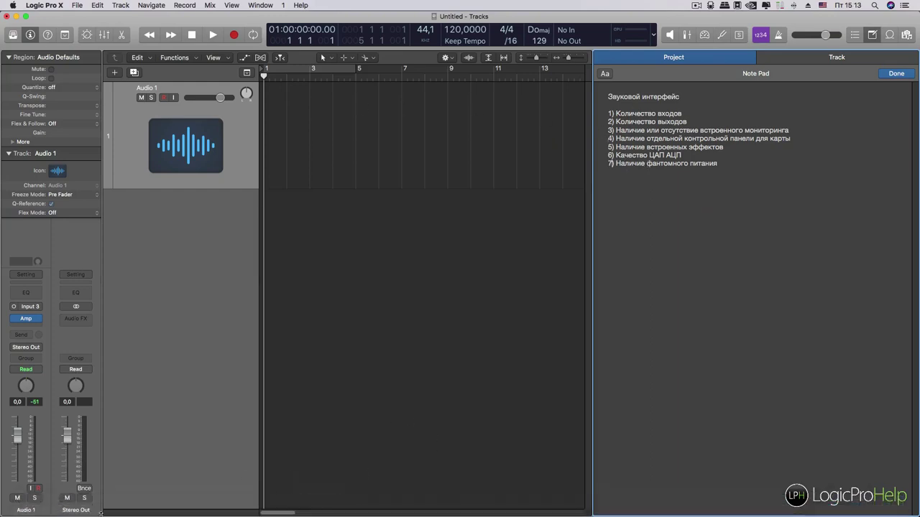
# Switch to Safari and browse the external sound card image results back to the ESI U22XT, opening its preview.
pyautogui.click(67, 503)
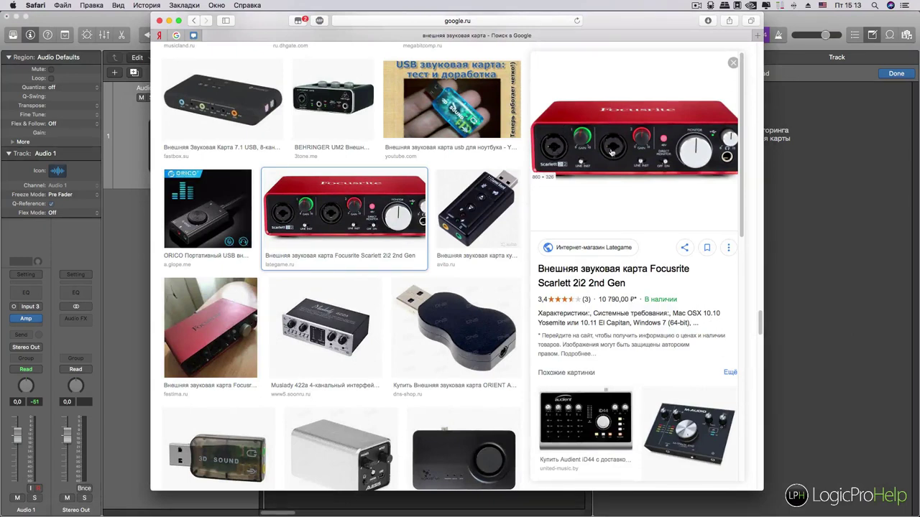
pyautogui.scroll(5, 416, 253)
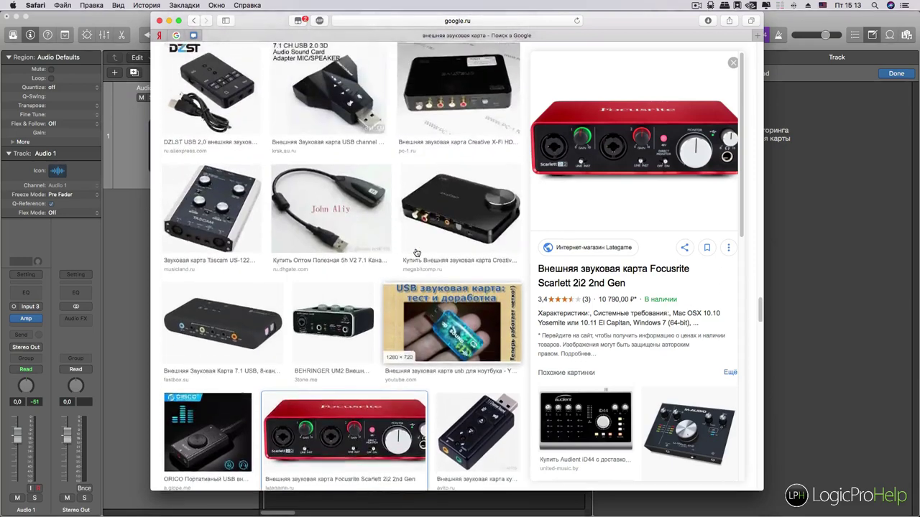
pyautogui.scroll(15, 416, 253)
pyautogui.scroll(15, 414, 248)
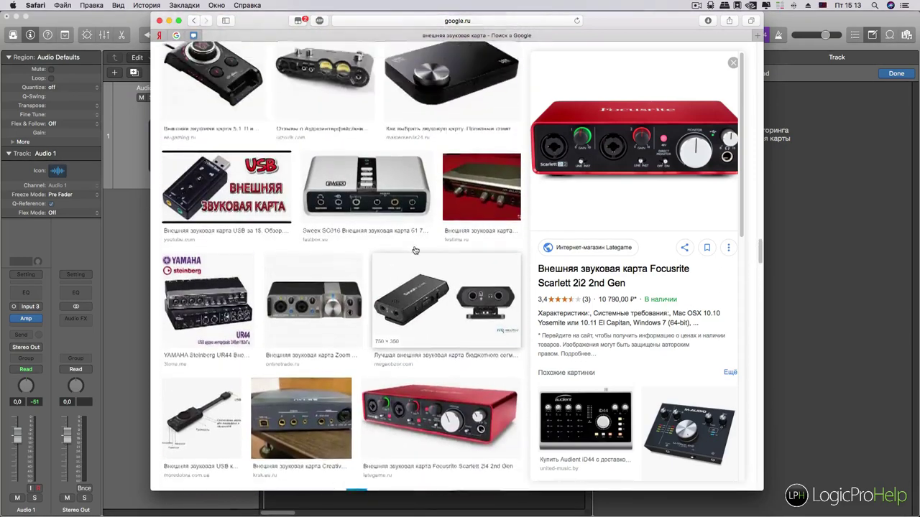
pyautogui.scroll(5, 403, 246)
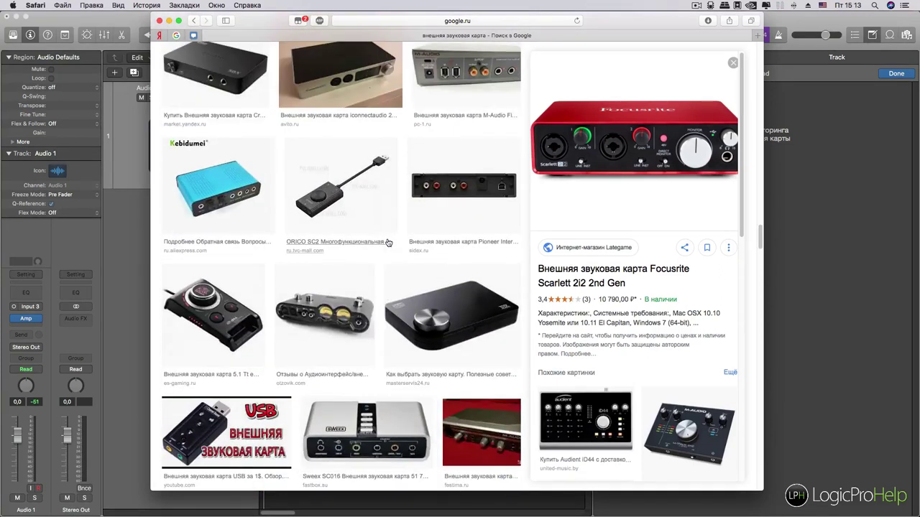
pyautogui.scroll(15, 390, 259)
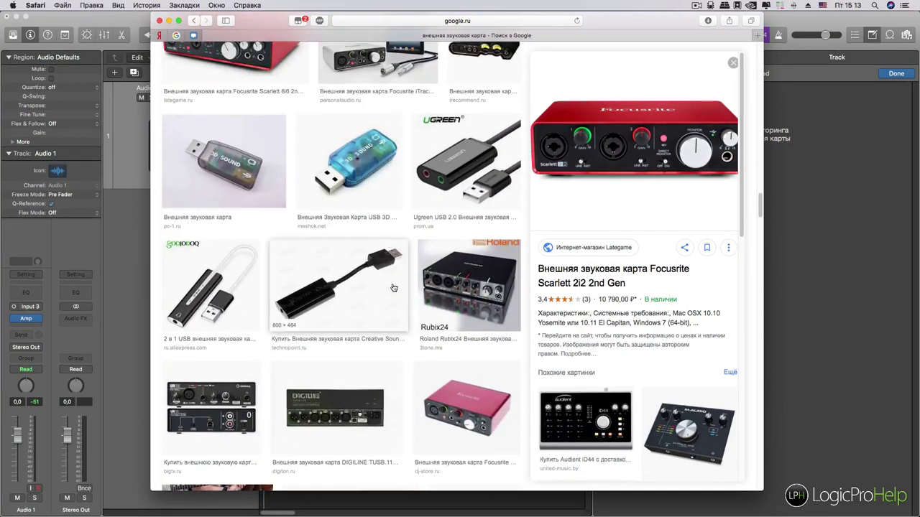
pyautogui.scroll(10, 397, 302)
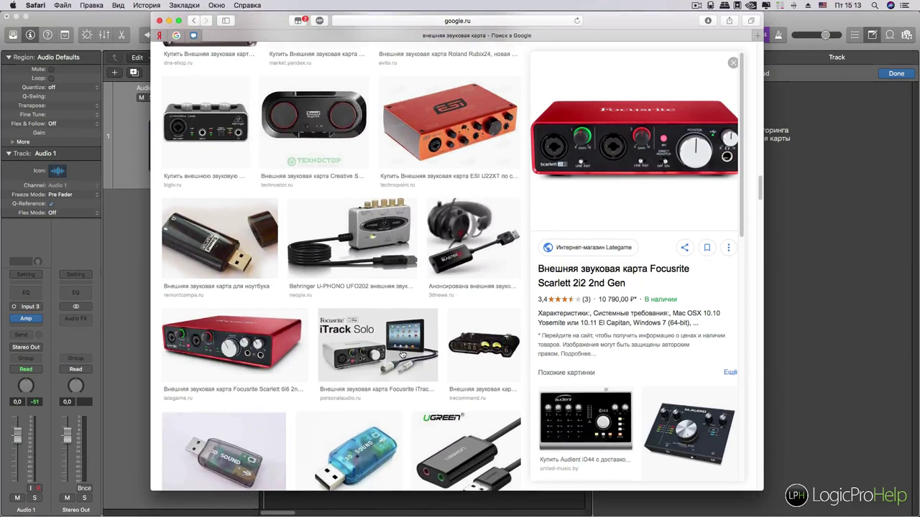
pyautogui.scroll(6, 401, 353)
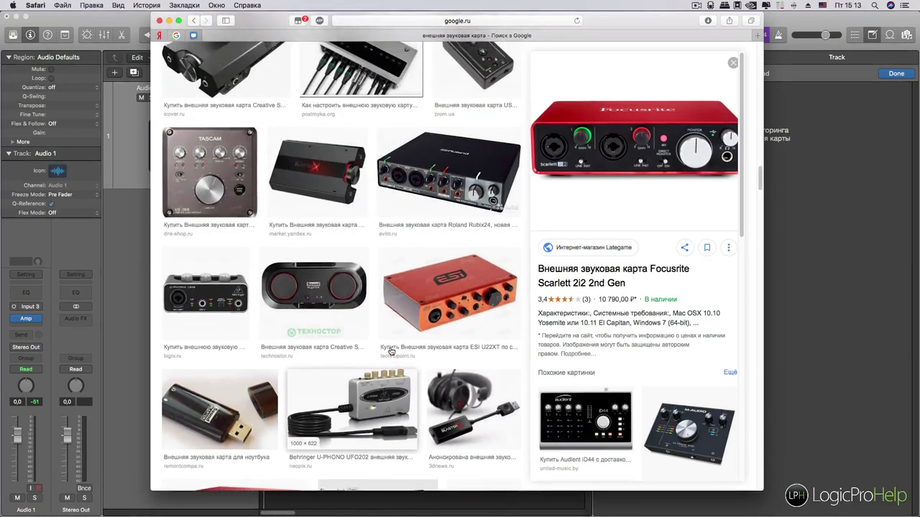
pyautogui.scroll(2, 390, 350)
pyautogui.click(395, 349)
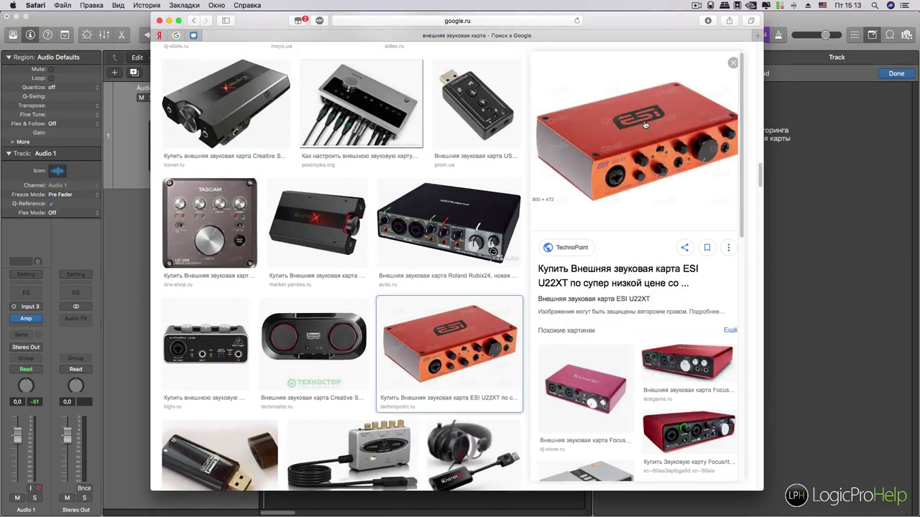
# Open the ESI U22XT product page on technopoint.ru and examine its enlarged front-panel photos.
pyautogui.click(667, 150)
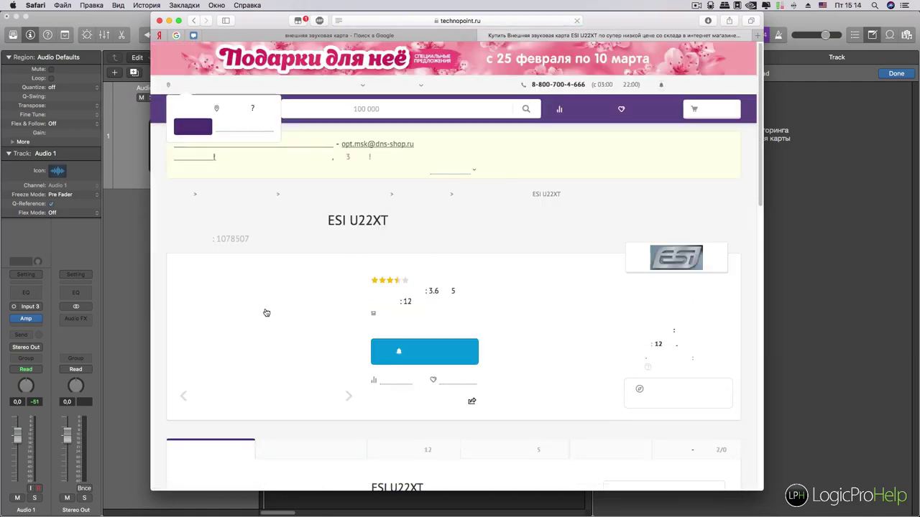
pyautogui.click(262, 315)
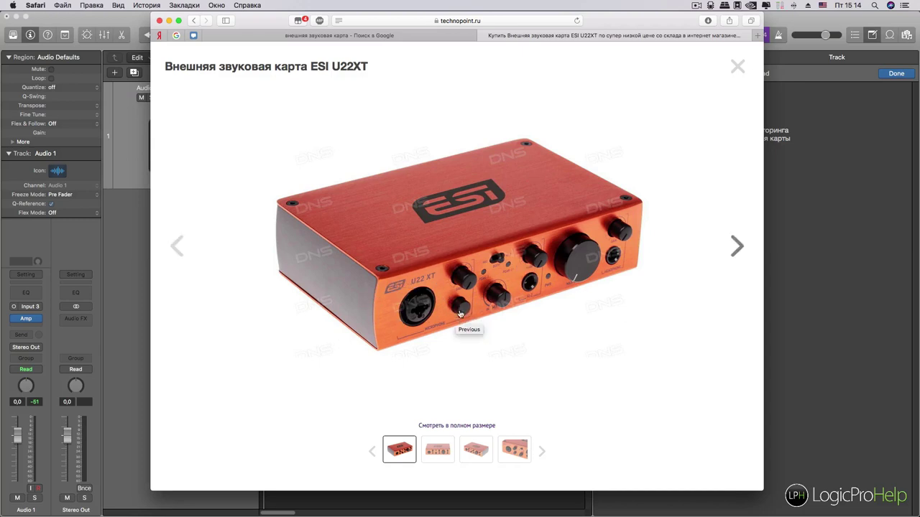
pyautogui.click(444, 454)
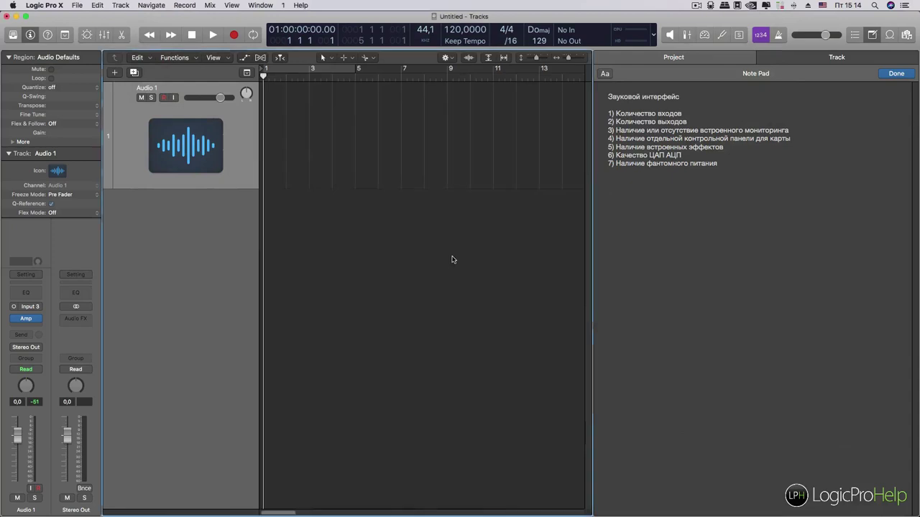
# Return to the Logic Pro X notes, highlight all seven criteria for a recap, and leave the cursor after item 7.
pyautogui.moveTo(718, 164); pyautogui.dragTo(608, 113)
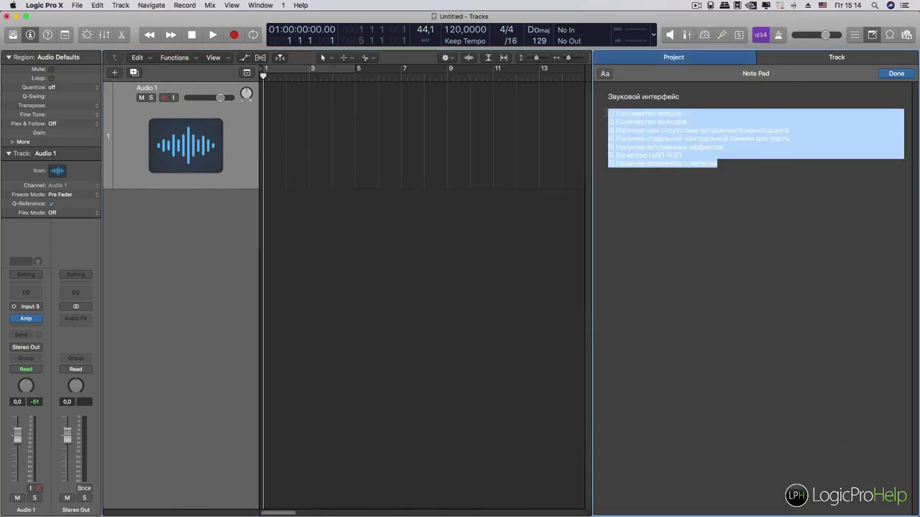
pyautogui.click(645, 146)
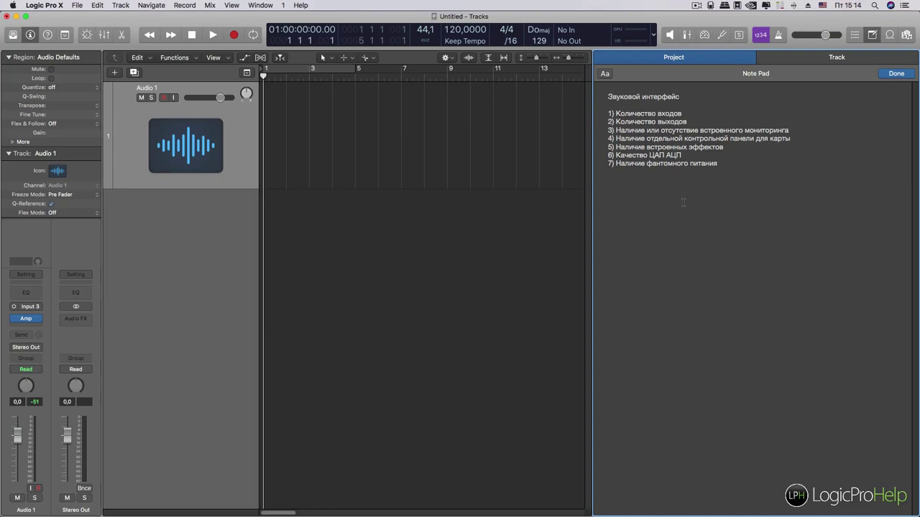
pyautogui.moveTo(735, 160)
pyautogui.mouseDown()
pyautogui.moveTo(597, 115)
pyautogui.moveTo(717, 164)
pyautogui.moveTo(609, 112)
pyautogui.moveTo(667, 166)
pyautogui.moveTo(726, 169)
pyautogui.mouseUp()
pyautogui.click(622, 113)
pyautogui.click(728, 164)
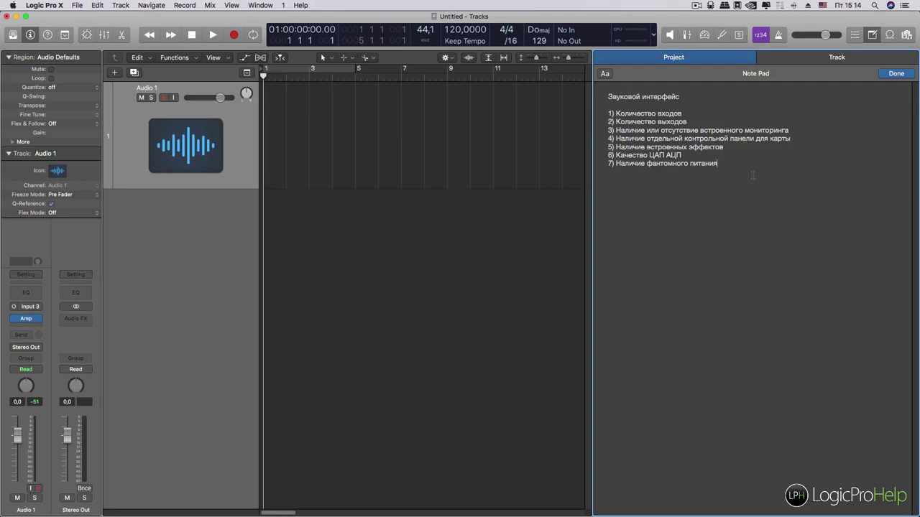